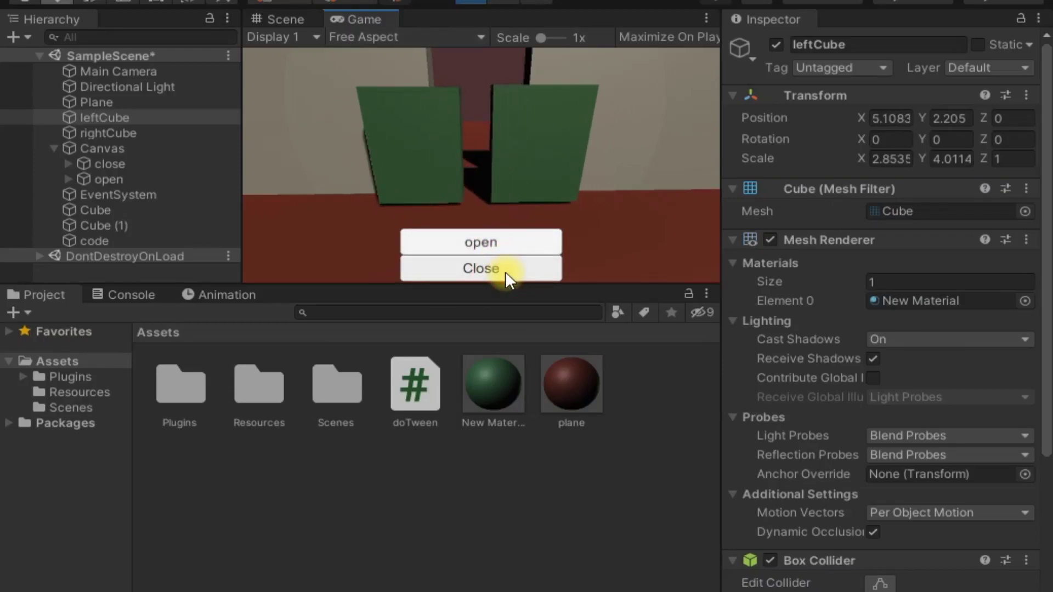
# Run the scene and test the open and close buttons several times as the doors slide.
pyautogui.click(505, 248)
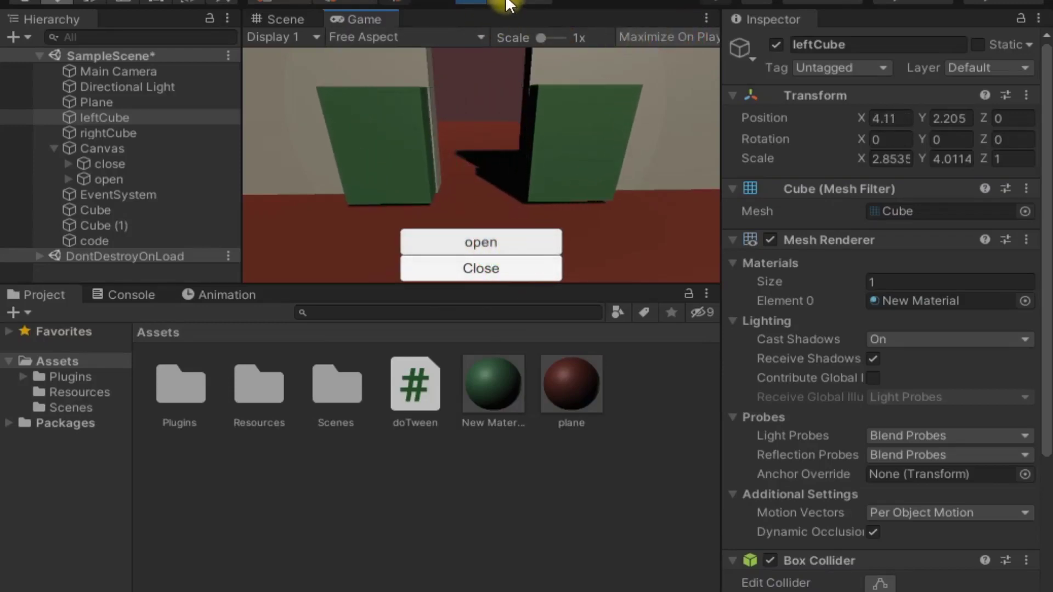
pyautogui.click(499, 247)
pyautogui.click(505, 272)
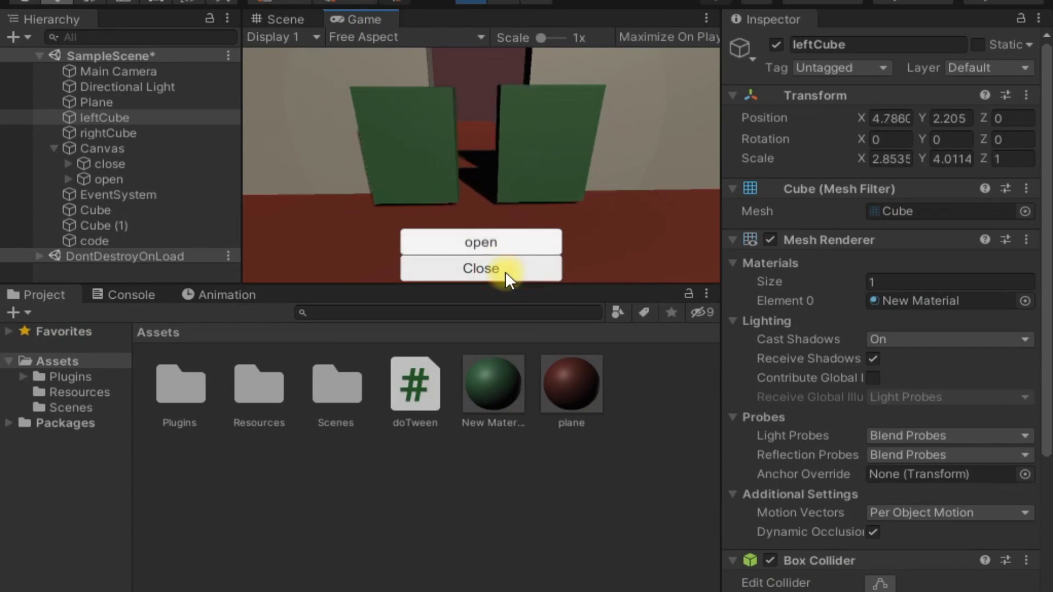
pyautogui.click(504, 249)
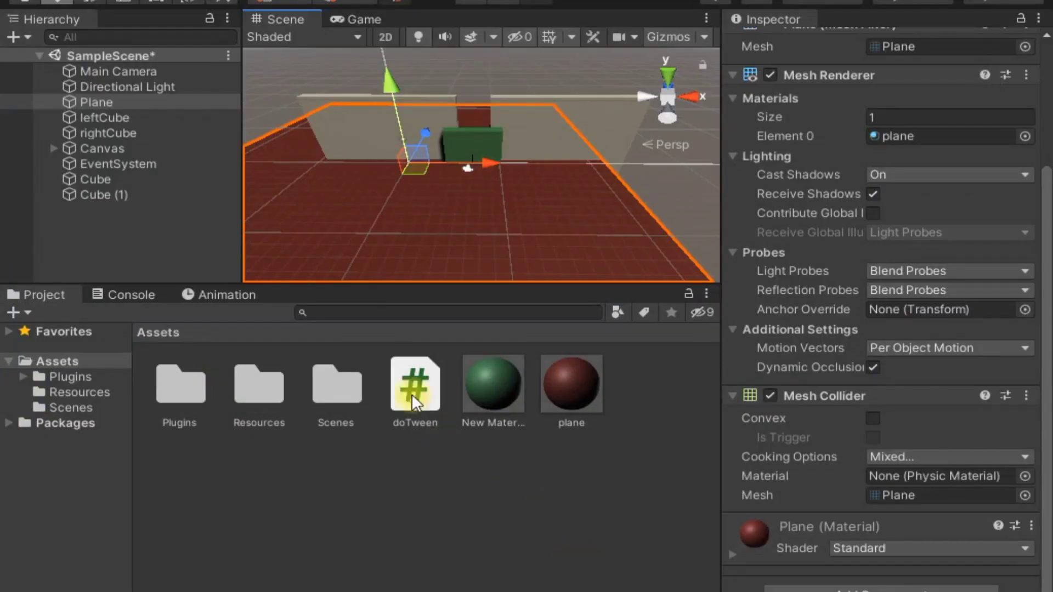
pyautogui.moveTo(96, 102)
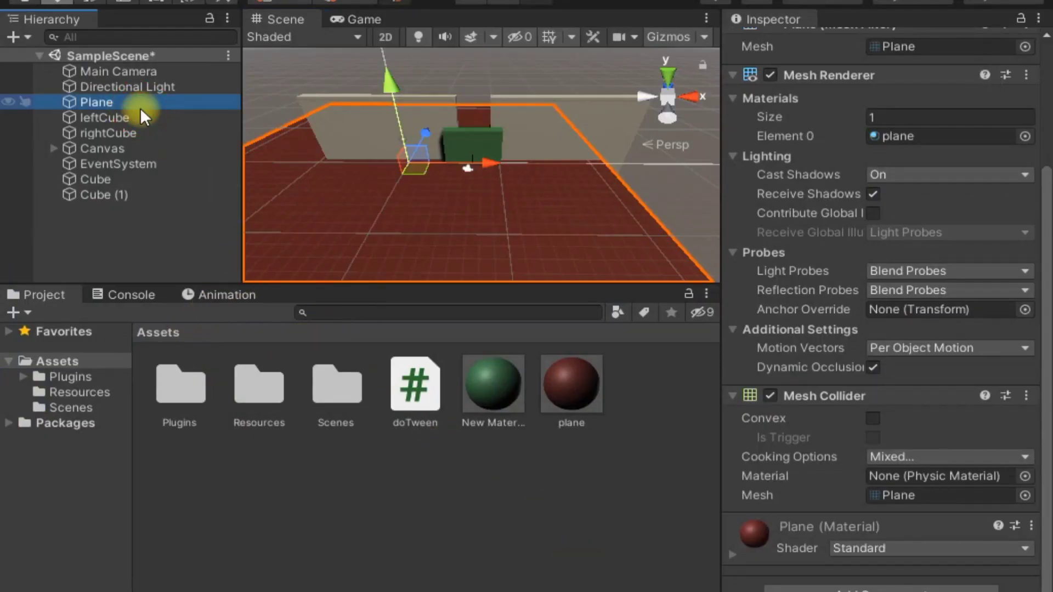
pyautogui.scroll(-2, 489, 196)
pyautogui.scroll(3, 488, 197)
# Look over the floor plane and the Cube (1) wall, then move closer to the green doors.
pyautogui.moveTo(545, 207); pyautogui.dragTo(538, 212, button='right')
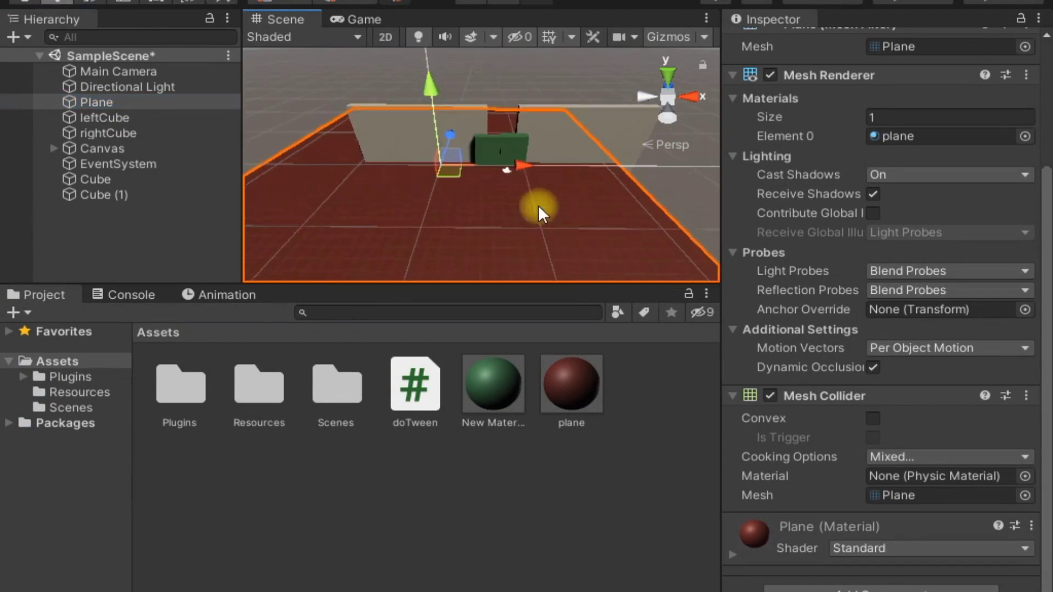
pyautogui.click(342, 80)
pyautogui.click(141, 194)
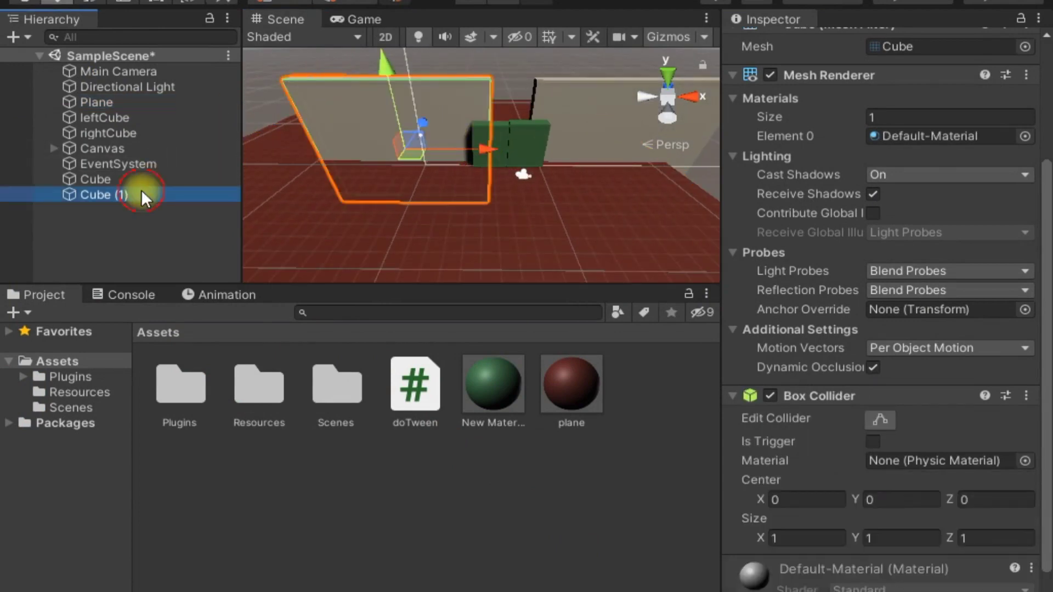
pyautogui.moveTo(410, 99); pyautogui.dragTo(604, 100)
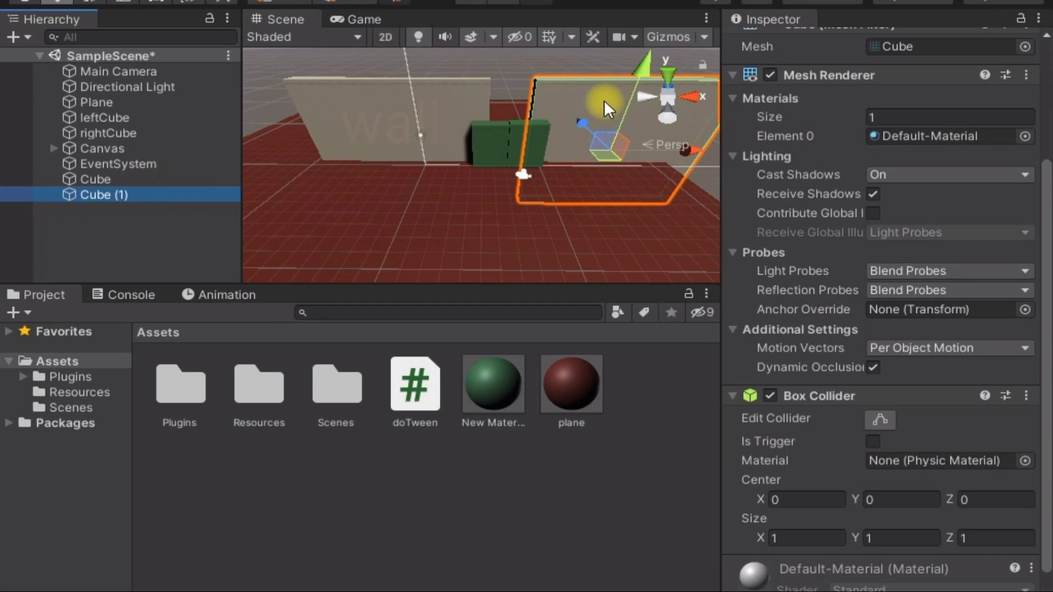
pyautogui.moveTo(604, 99); pyautogui.dragTo(431, 132, button='right')
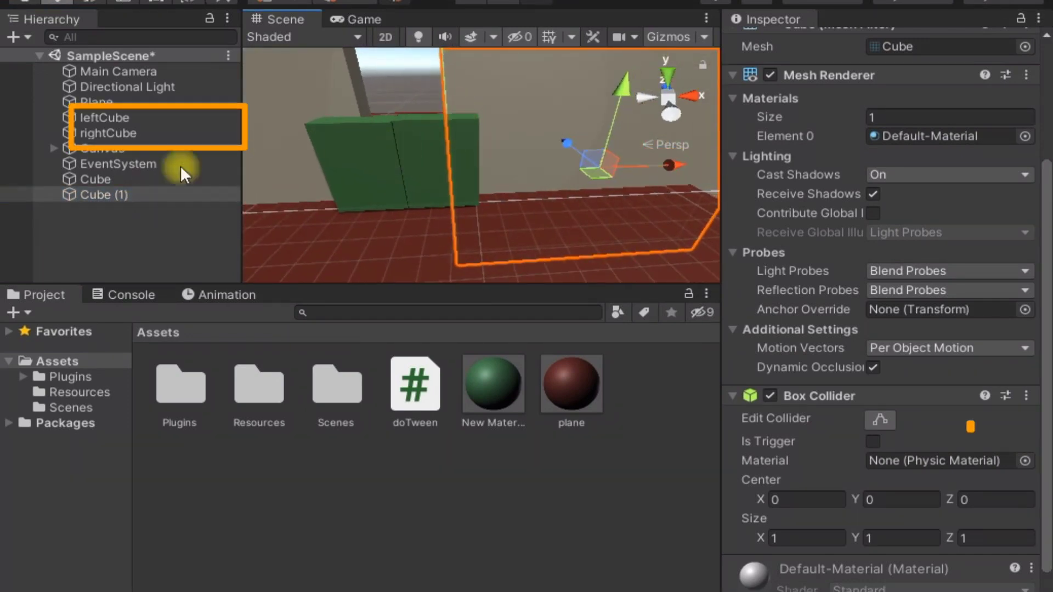
# Inspect leftCube and rightCube, and compare the Game view with the Scene view.
pyautogui.doubleClick(98, 111)
pyautogui.doubleClick(140, 134)
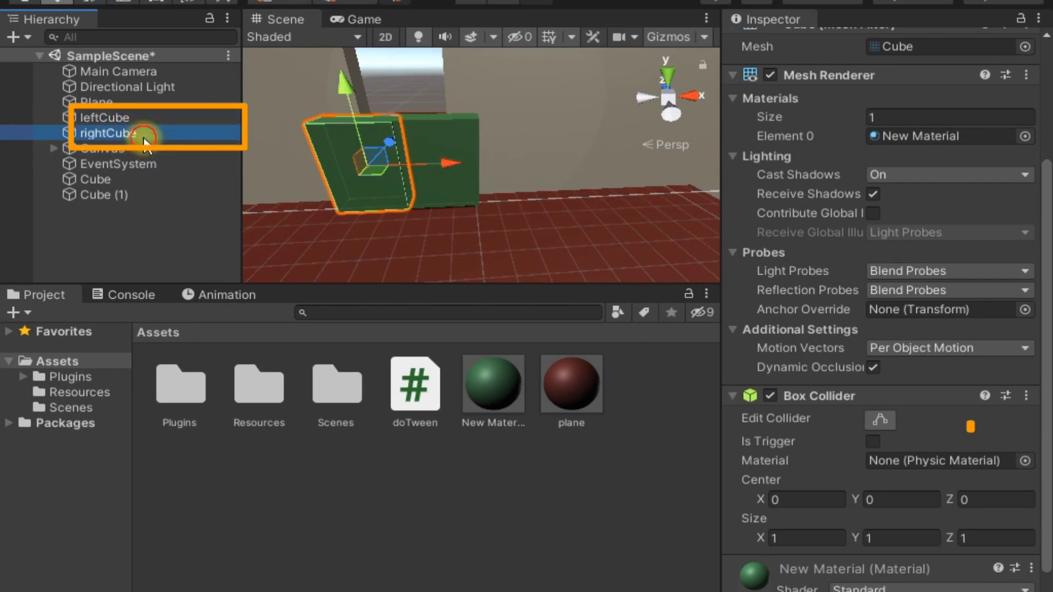
pyautogui.moveTo(352, 165); pyautogui.dragTo(392, 168, button='middle')
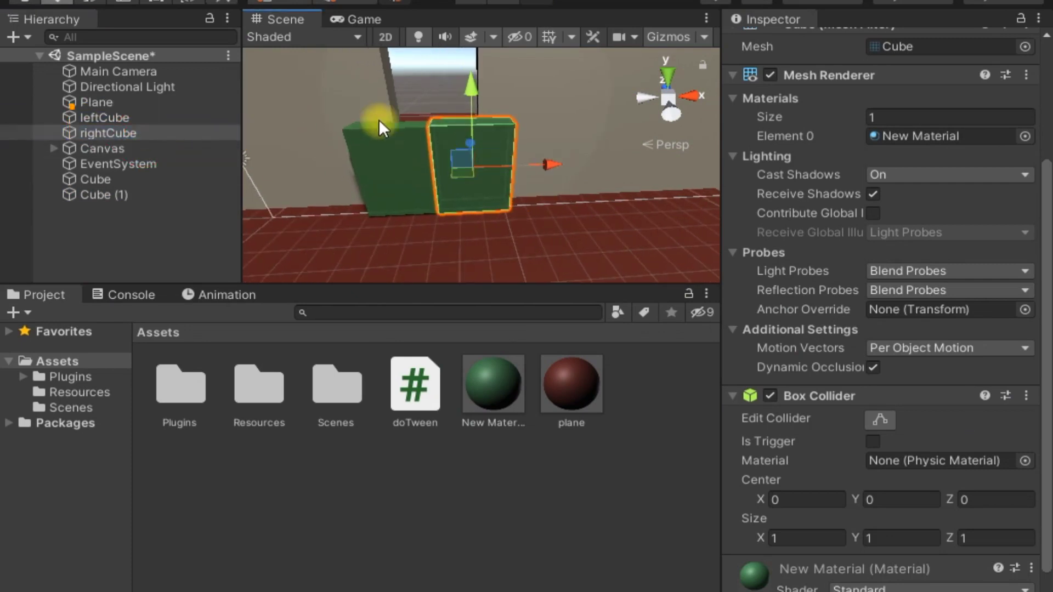
pyautogui.click(360, 24)
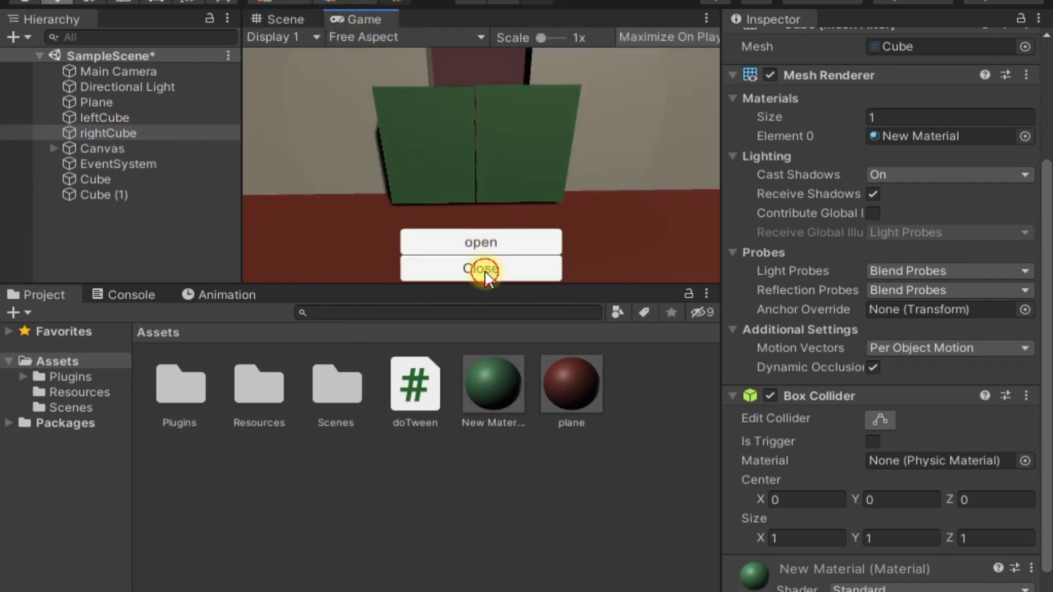
pyautogui.click(287, 16)
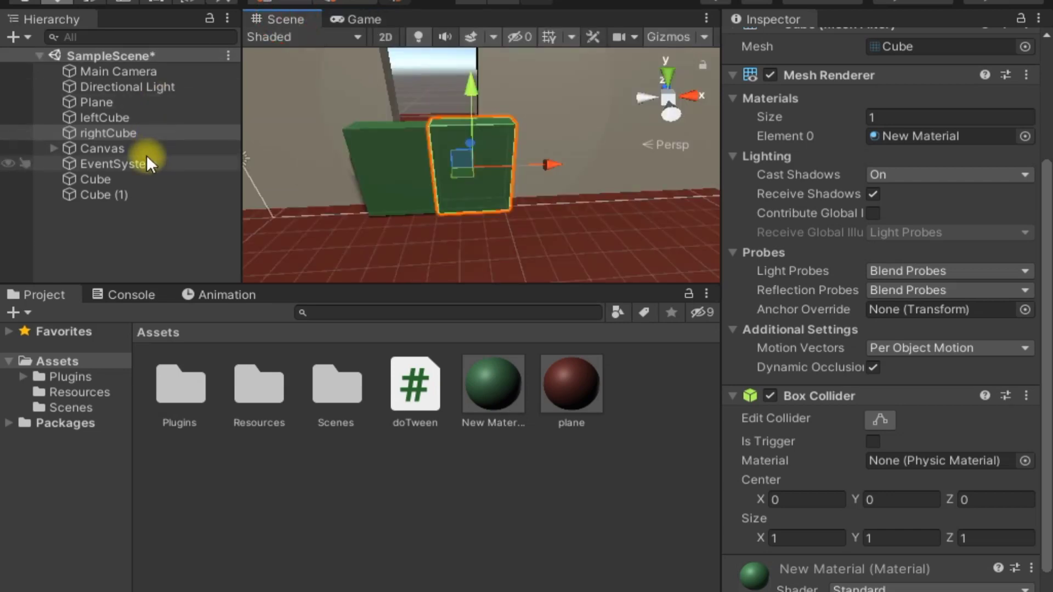
# Expand Canvas to find the close button, then return the view to leftCube.
pyautogui.doubleClick(132, 148)
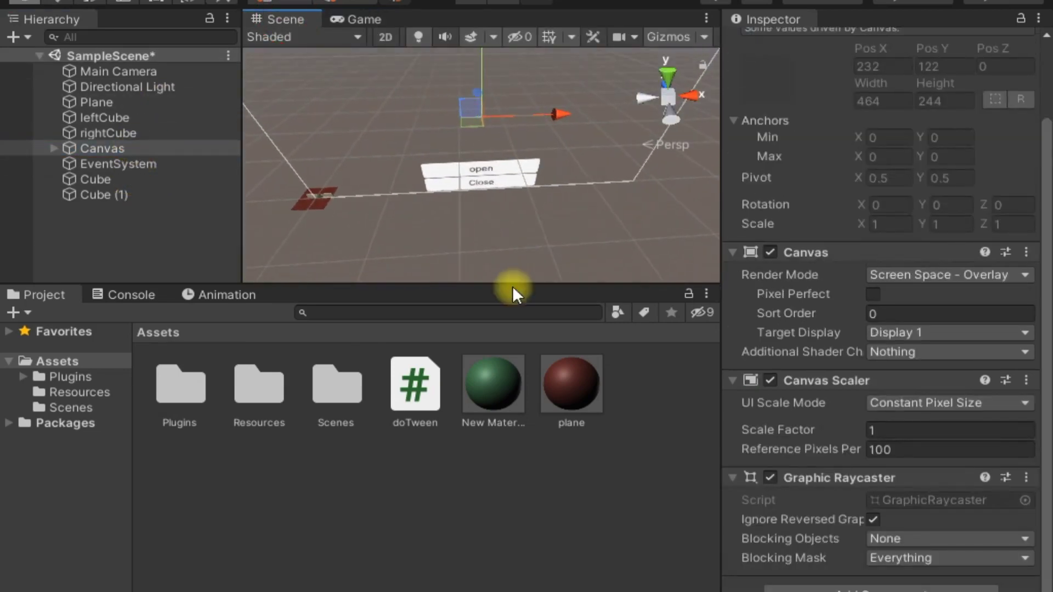
pyautogui.click(475, 186)
pyautogui.press('f')
pyautogui.doubleClick(105, 117)
pyautogui.keyDown('alt'); pyautogui.moveTo(447, 206); pyautogui.dragTo(600, 136); pyautogui.keyUp('alt')
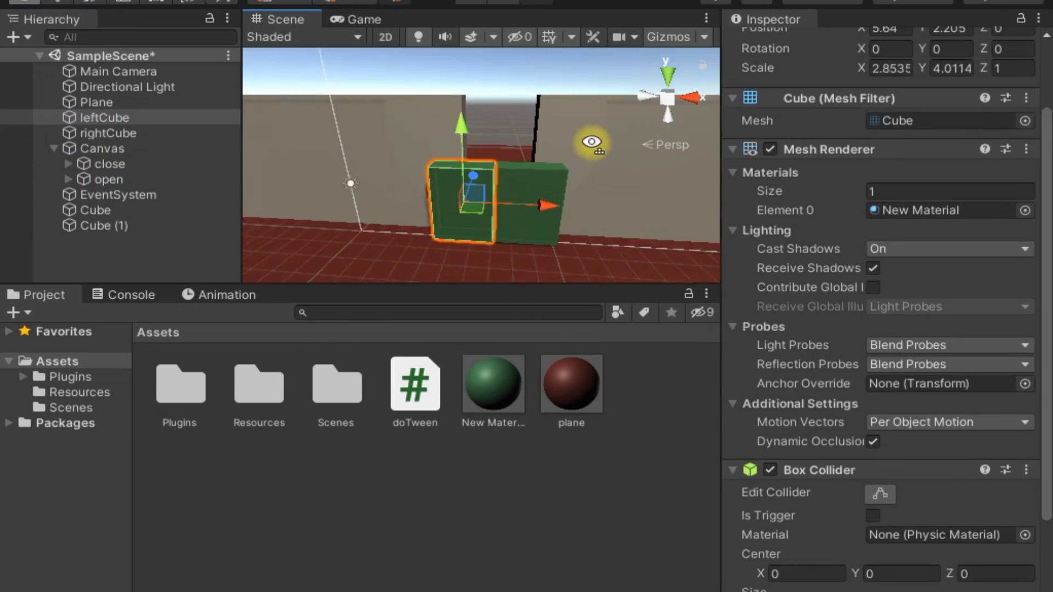
# Add 'using DG.Tweening;' and declare the leftCube and rightCube GameObject fields in doTween.cs.
pyautogui.doubleClick(415, 387)
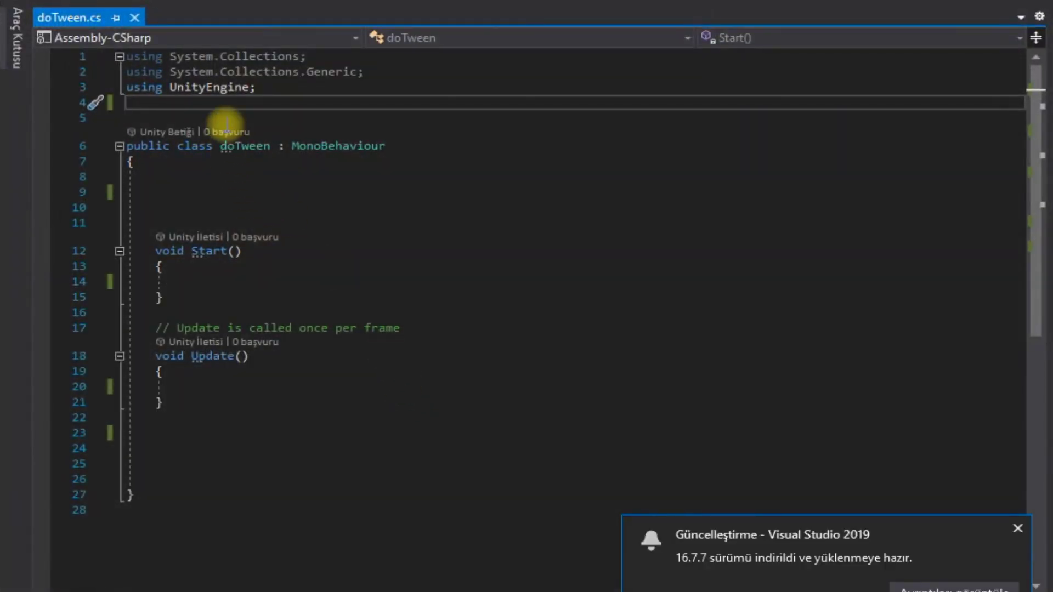
pyautogui.write('using D')
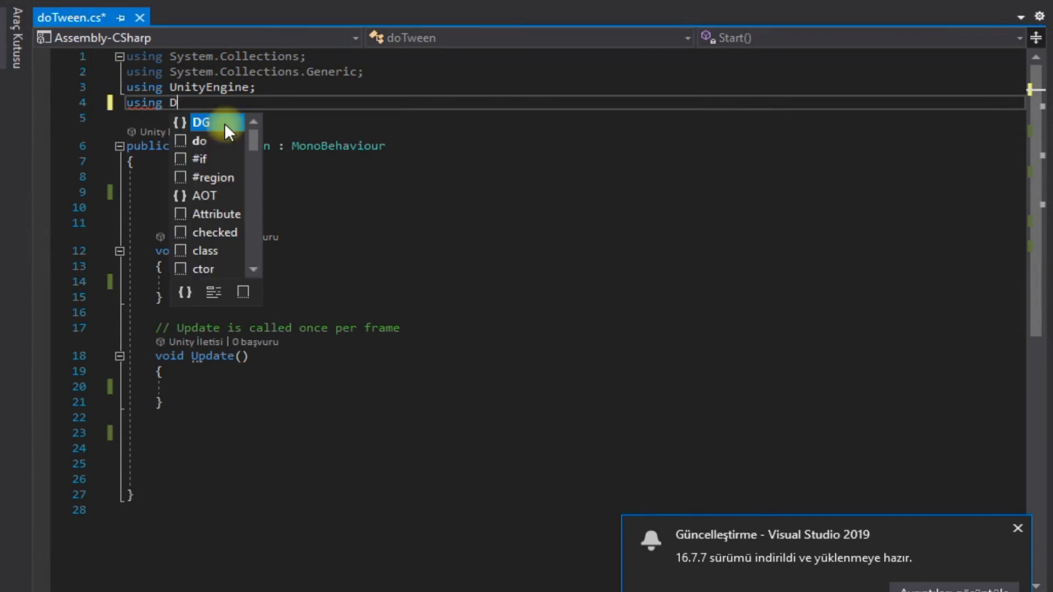
pyautogui.write('G.')
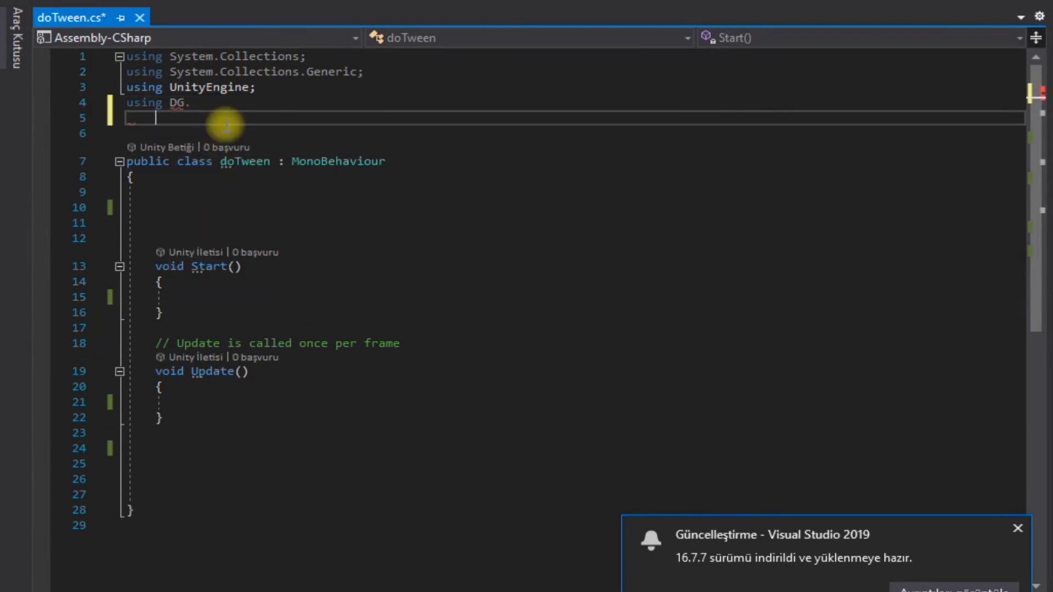
pyautogui.write('Tweening;')
pyautogui.press('Return')
pyautogui.scroll(-1, 240, 164)
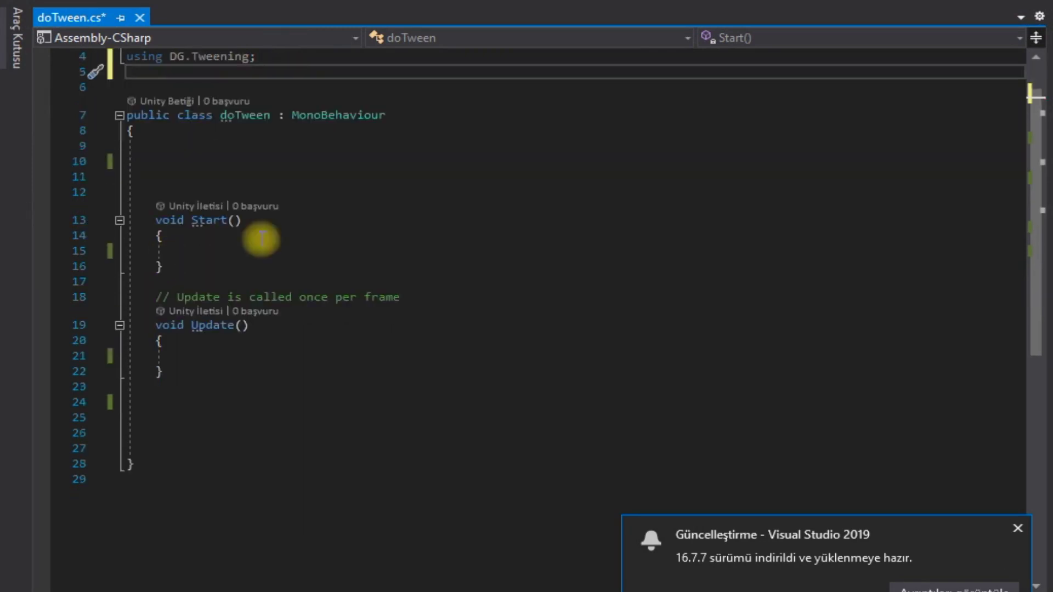
pyautogui.click(273, 160)
pyautogui.write('GameObject ')
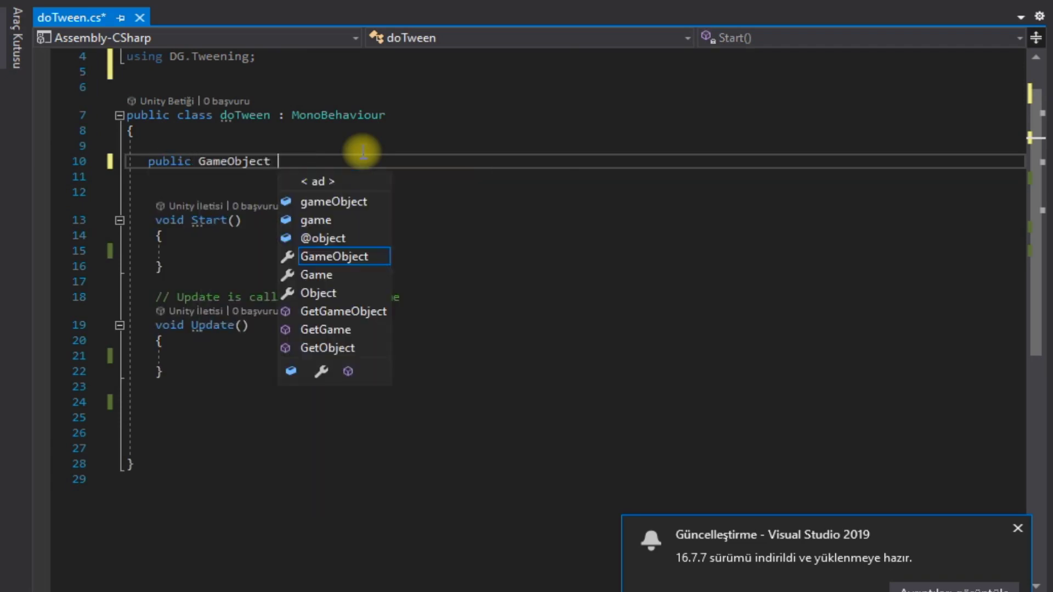
pyautogui.write('leftCube,rightCun')
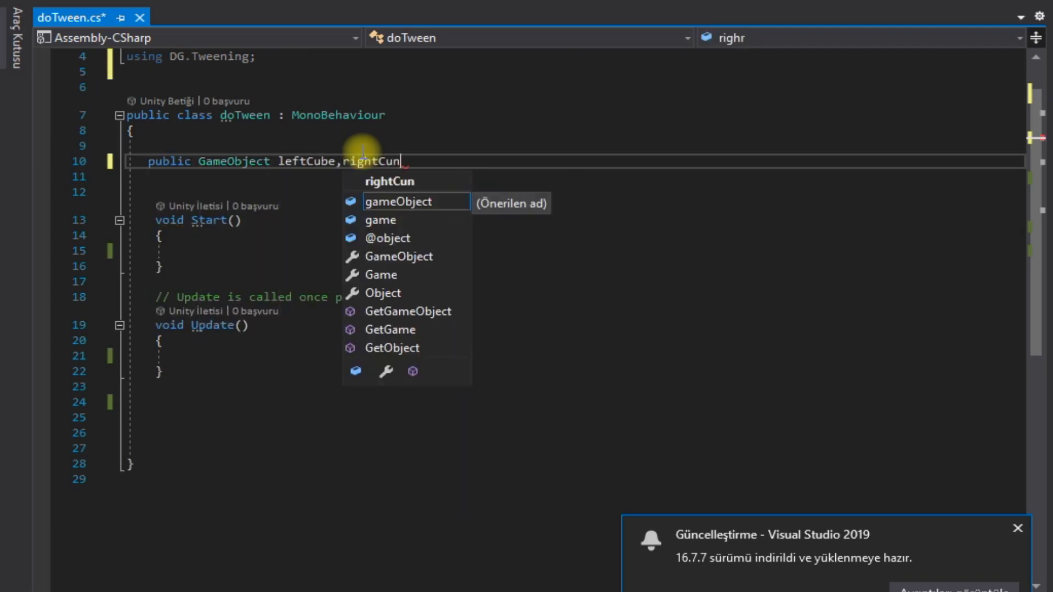
pyautogui.press('BackSpace')
pyautogui.write('be;')
pyautogui.press('Return')
pyautogui.write('pr')
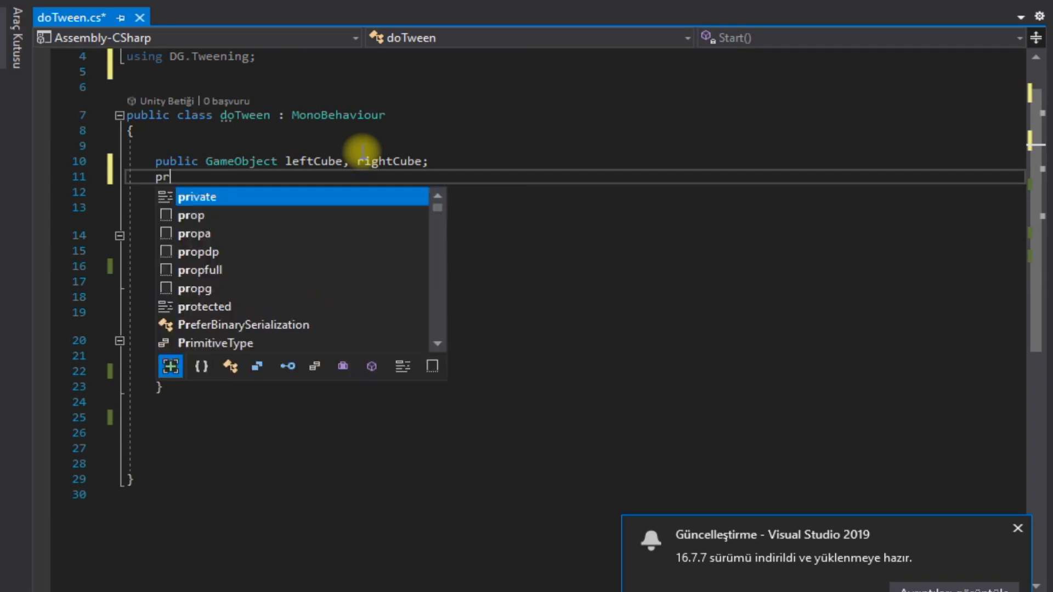
pyautogui.write('ivate bool openTheDoor, closeTheDoor;')
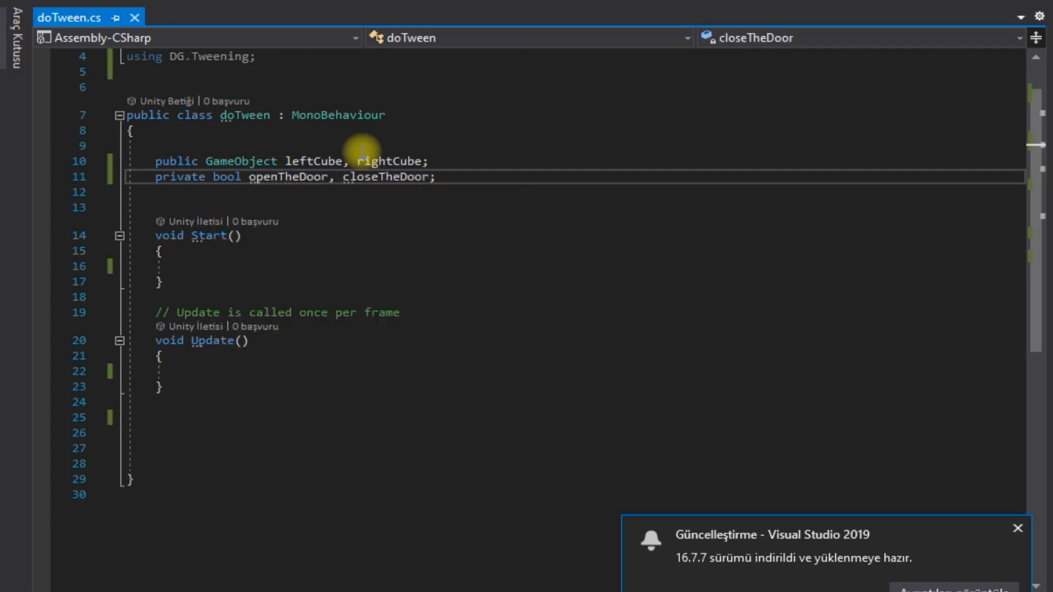
pyautogui.scroll(-2, 362, 152)
# Call DOTween.Init() in Start and begin a public Buttons method on line 26.
pyautogui.click(294, 330)
pyautogui.scroll(2, 294, 329)
pyautogui.click(498, 311)
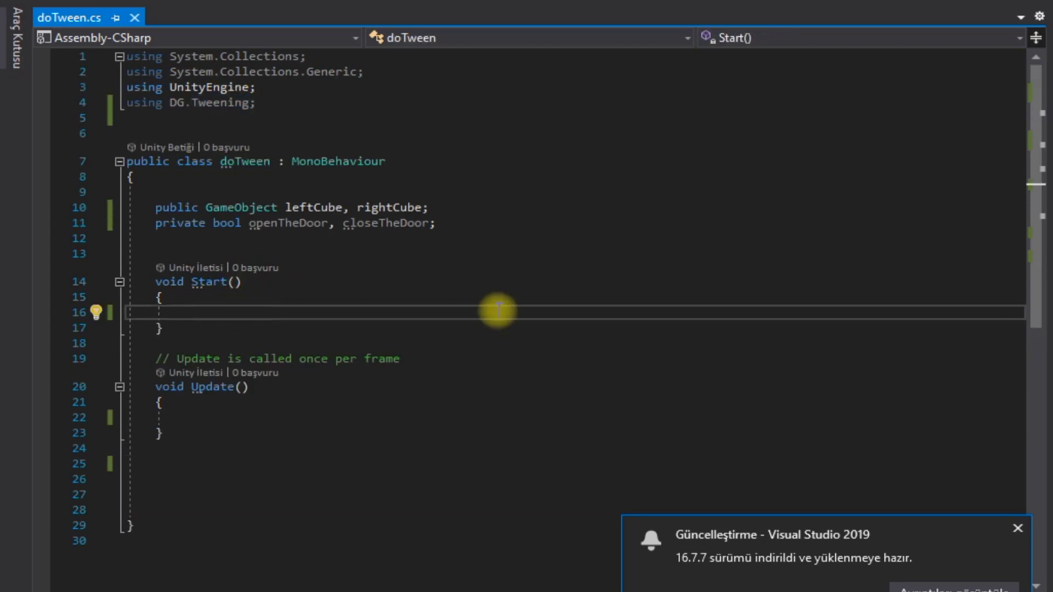
pyautogui.write('DoT.Init();')
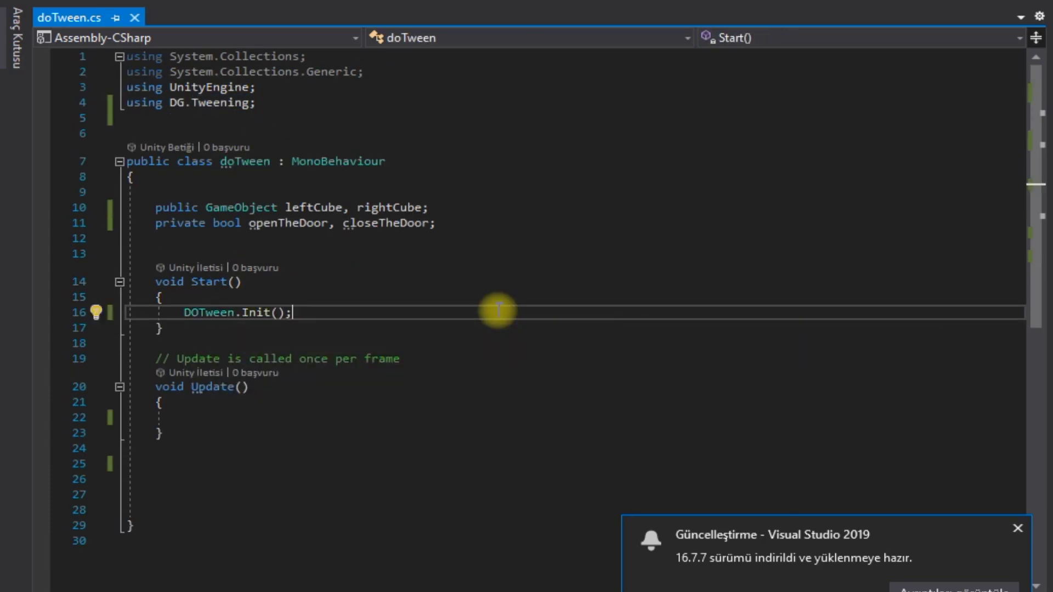
pyautogui.scroll(-3, 497, 311)
pyautogui.click(352, 340)
pyautogui.write('public void Buttons')
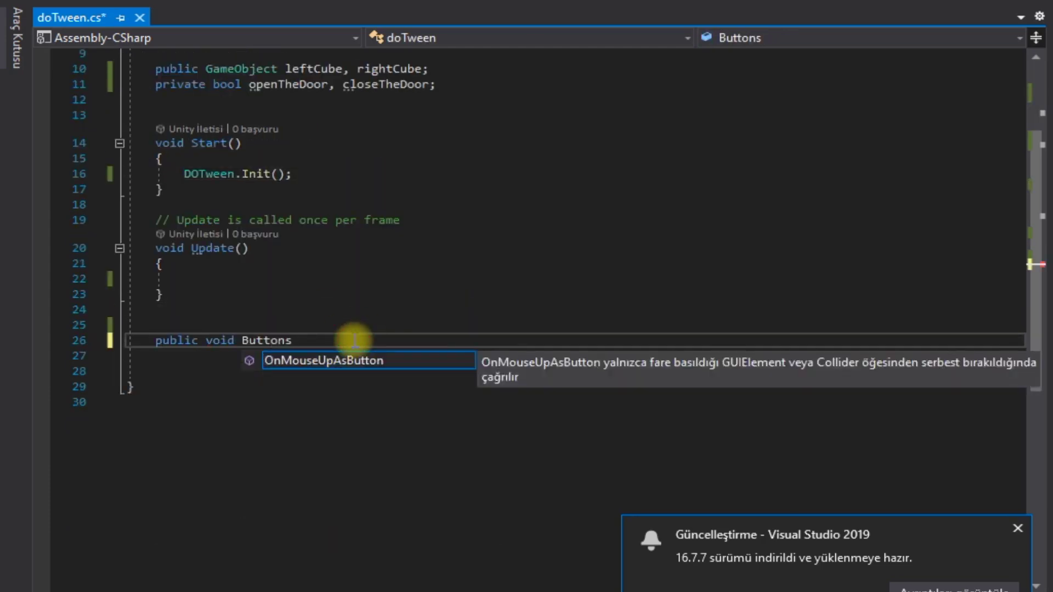
pyautogui.write('(Button btn)')
# Check the open button's name in Unity, then set openTheDoor = true when it is clicked.
pyautogui.press('Return')
pyautogui.write('{')
pyautogui.press('Return')
pyautogui.write('if(b')
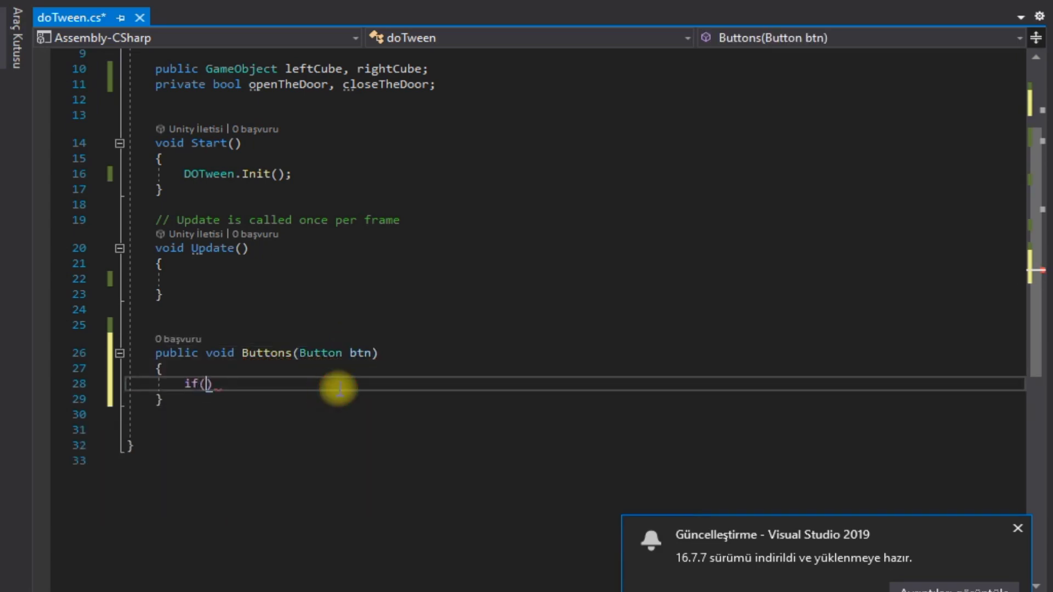
pyautogui.write('tn')
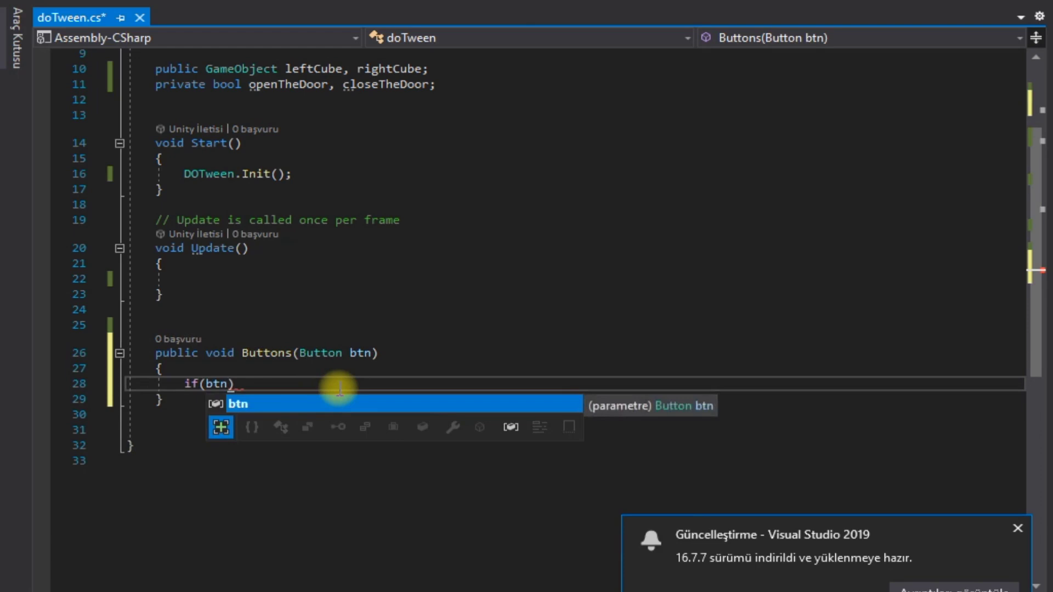
pyautogui.write('.na')
pyautogui.press('Tab')
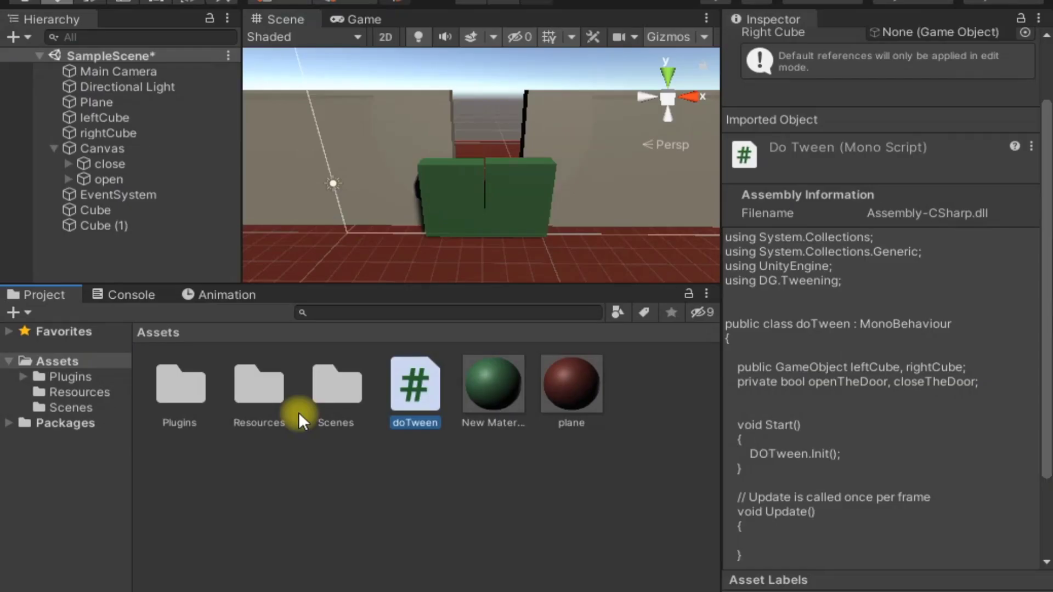
pyautogui.click(119, 179)
pyautogui.click(334, 20)
pyautogui.hotkey('alt', 'Tab')
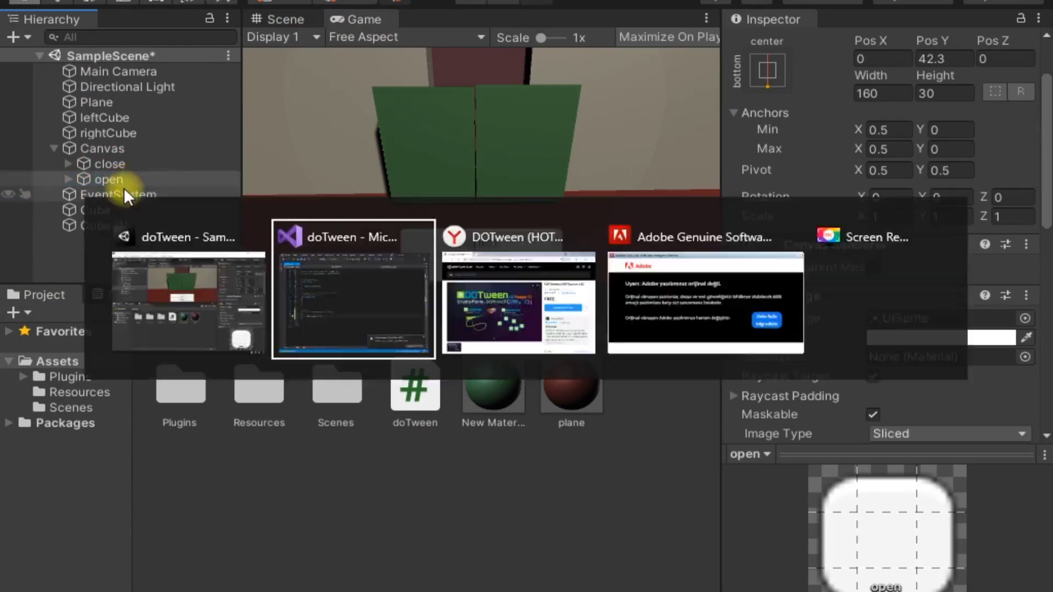
pyautogui.press('Return')
pyautogui.write('ope')
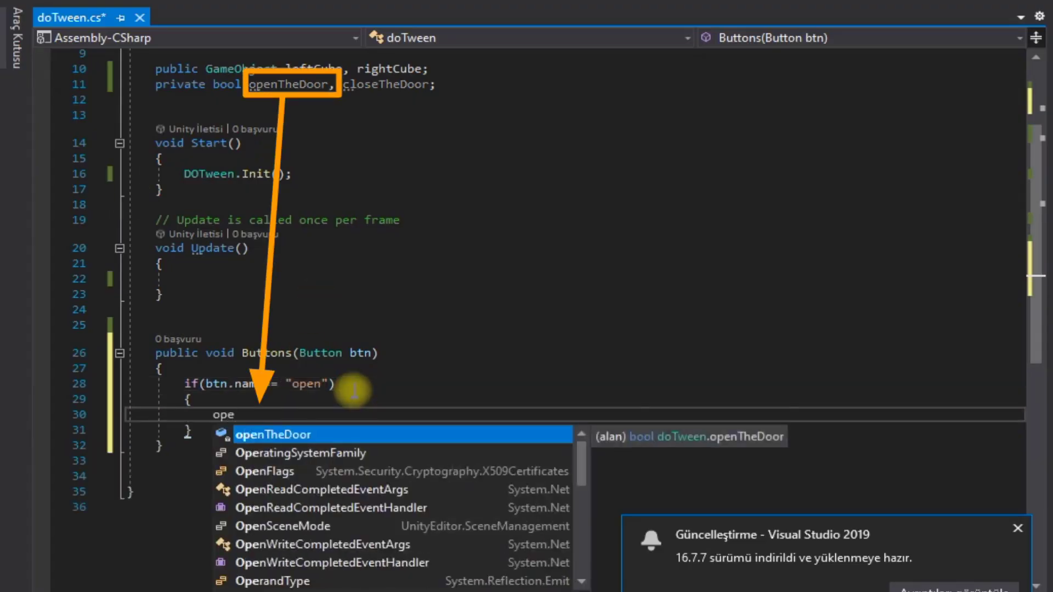
pyautogui.write('=tru;')
pyautogui.press('Down')
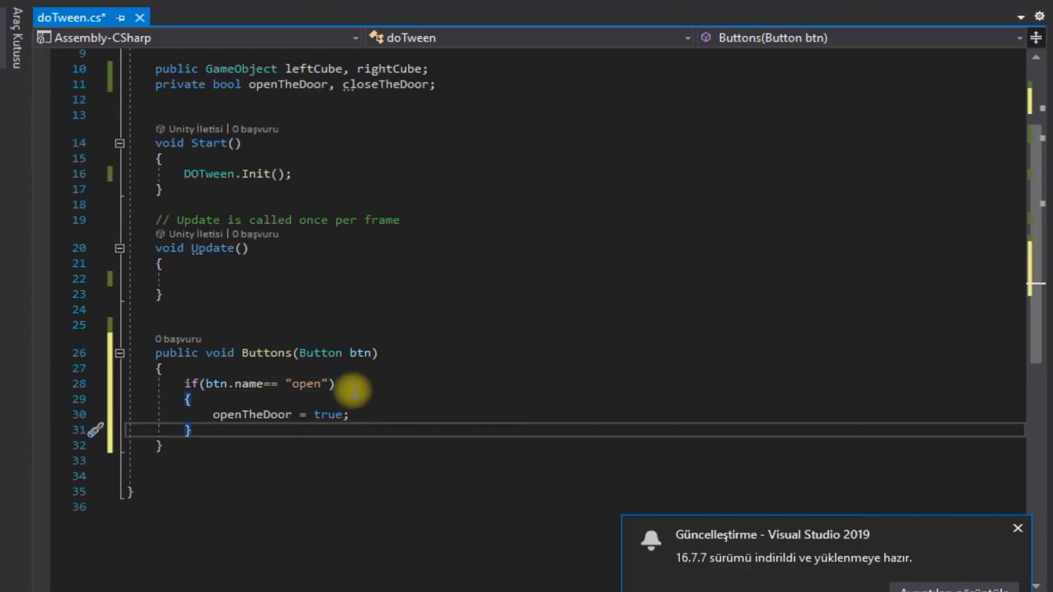
pyautogui.write('else ')
pyautogui.write('if(b')
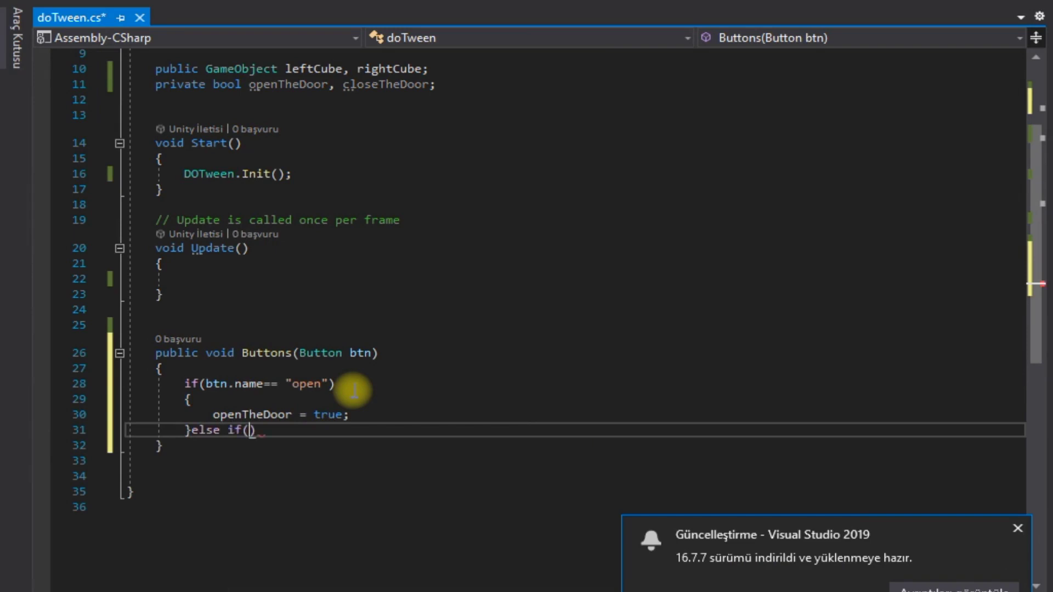
pyautogui.write('tn.n')
# Add else if (btn.name == "close") using the name copied from Unity, setting closeTheDoor.
pyautogui.press('Tab')
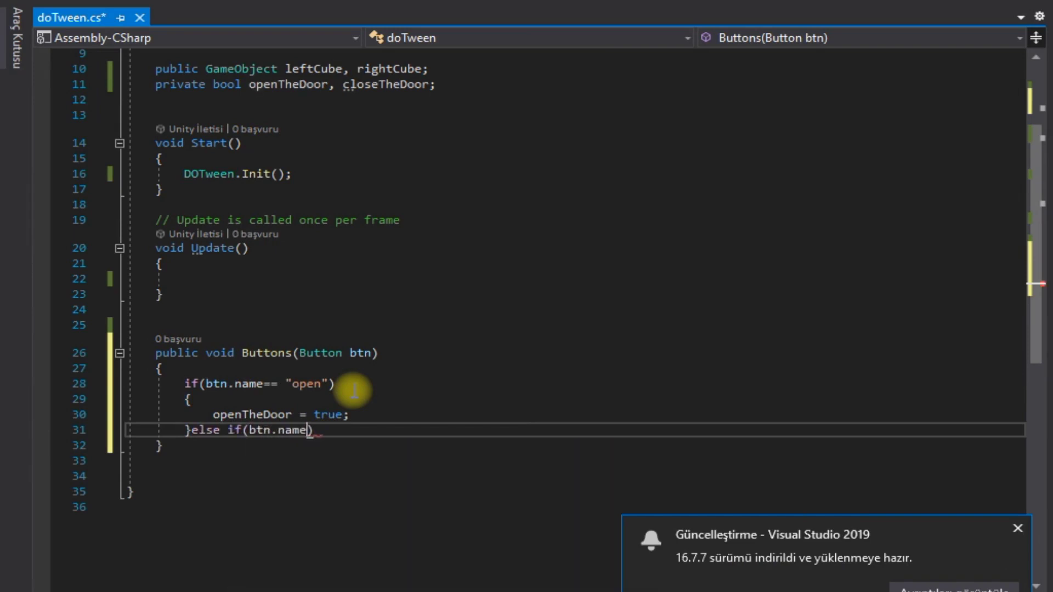
pyautogui.hotkey('alt', 'Tab')
pyautogui.click(115, 163)
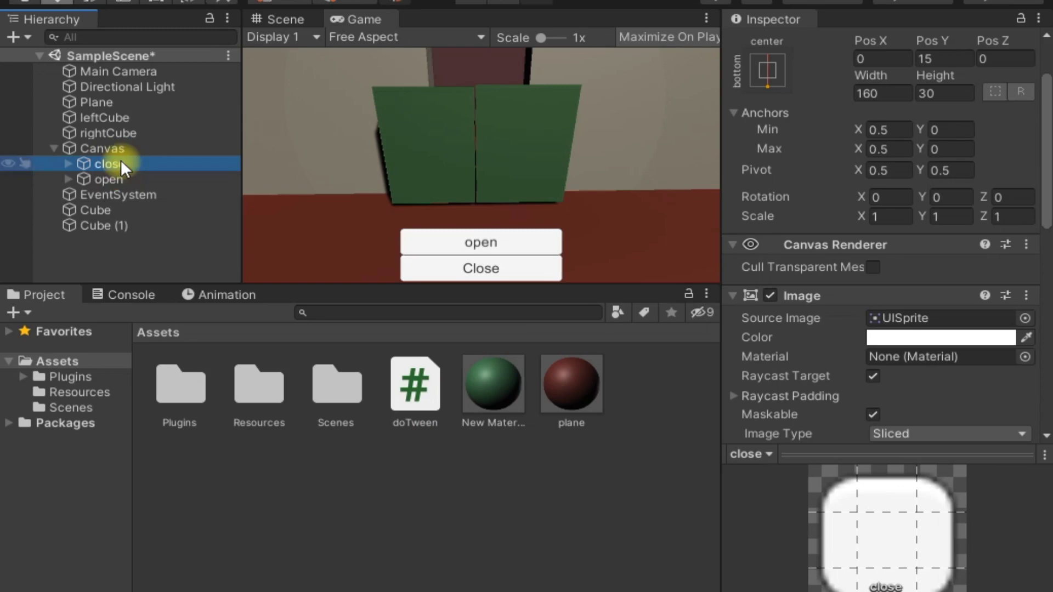
pyautogui.click(121, 164)
pyautogui.rightClick(121, 164)
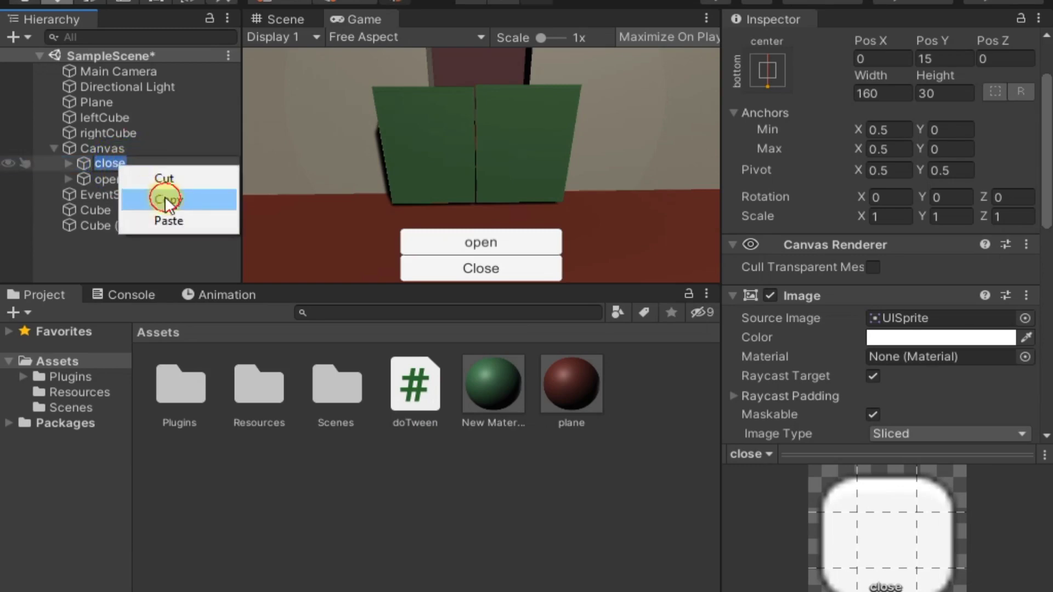
pyautogui.click(164, 196)
pyautogui.hotkey('alt', 'Tab')
pyautogui.write('close')
pyautogui.press('End')
pyautogui.press('Return')
pyautogui.write('{')
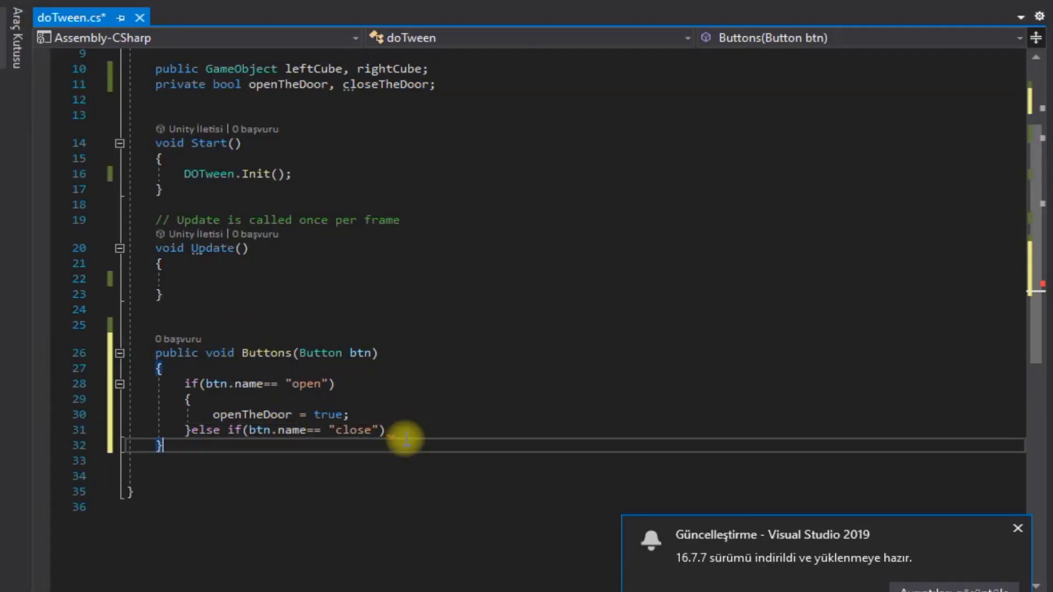
pyautogui.press('Return')
pyautogui.write('clo')
pyautogui.press('Tab')
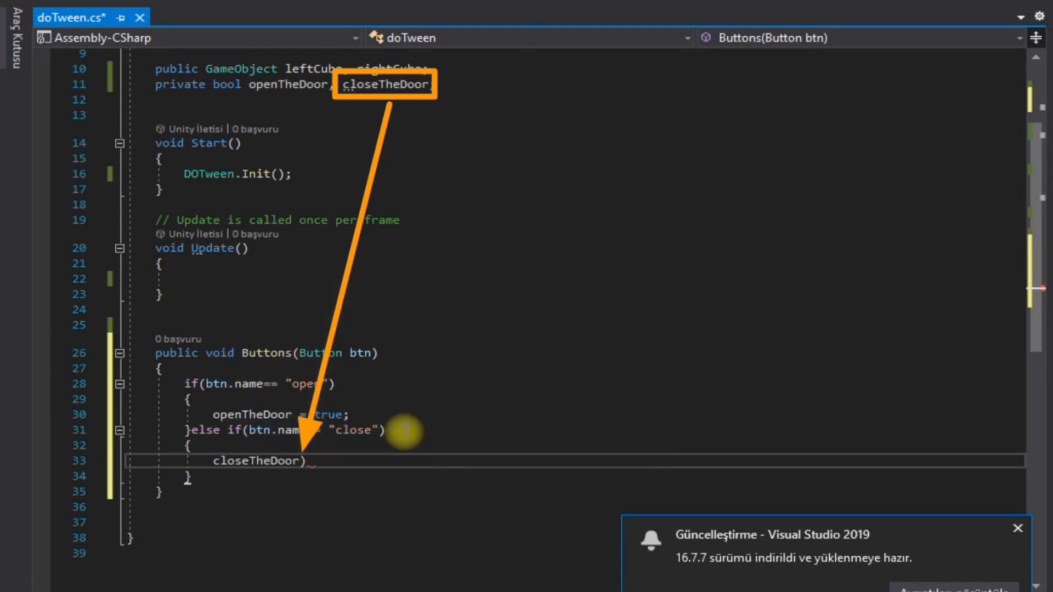
pyautogui.write('= true;')
# Add if (openTheDoor) with leftCube.DOMoveX(4.11f, 1f), taken from leftCube's open X position.
pyautogui.click(331, 277)
pyautogui.write('if(ope')
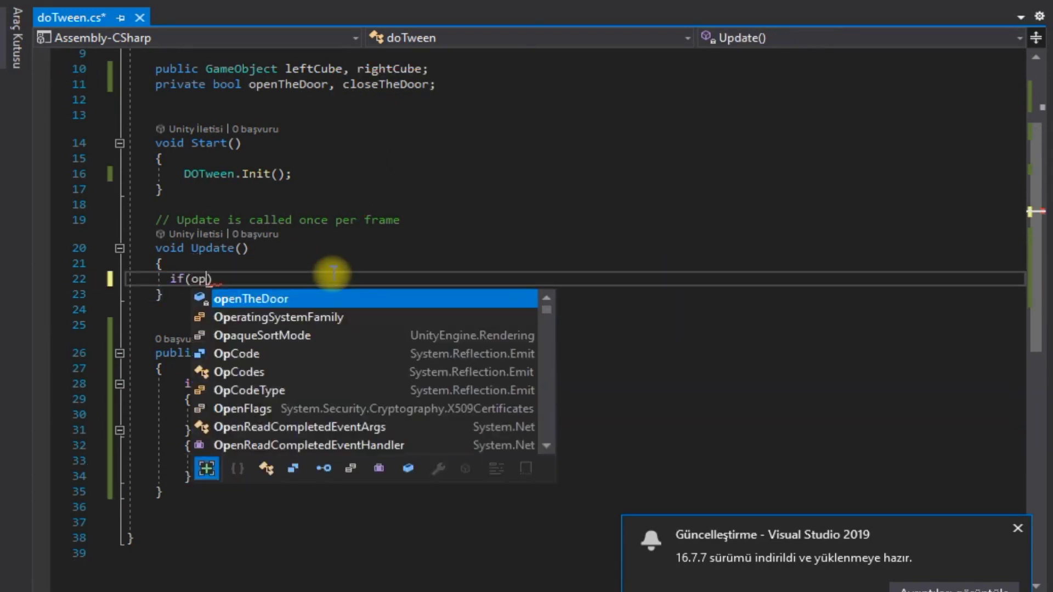
pyautogui.press('Tab')
pyautogui.write(') {')
pyautogui.press('Return')
pyautogui.write('leftCube.transform.dom')
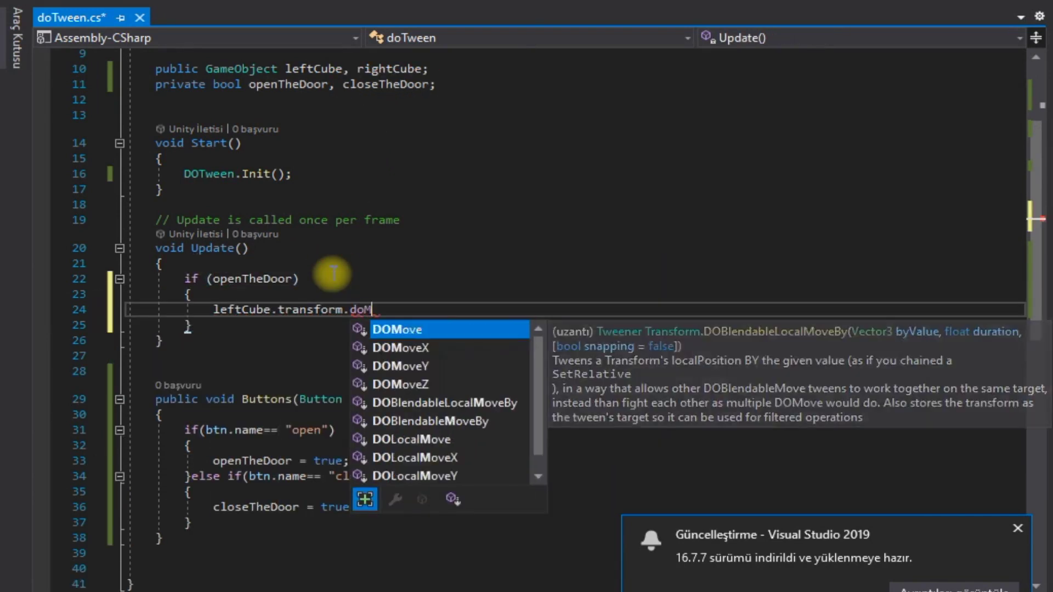
pyautogui.write('ovex(')
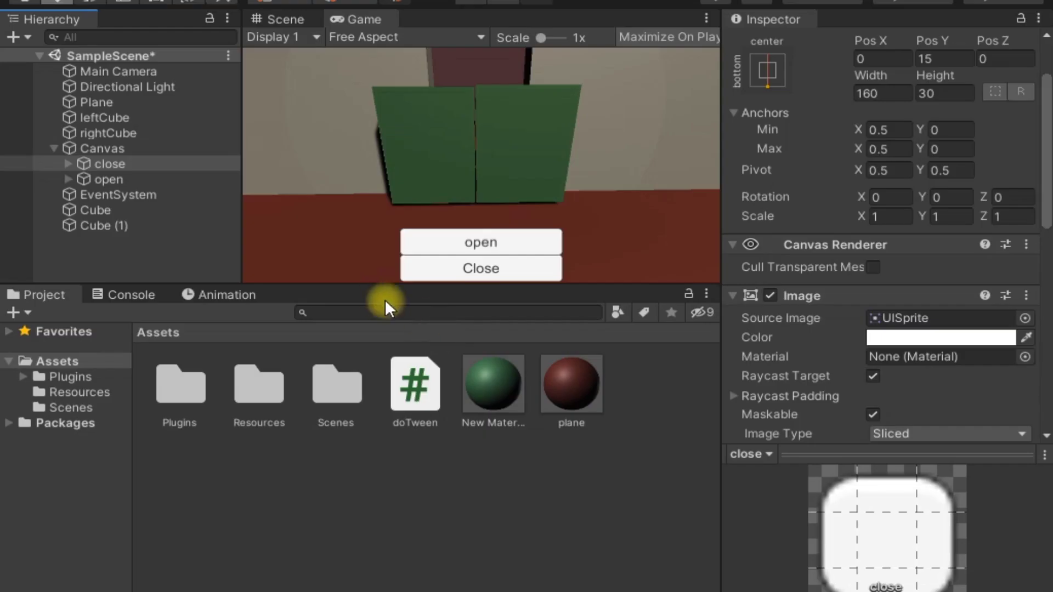
pyautogui.click(284, 19)
pyautogui.click(452, 206)
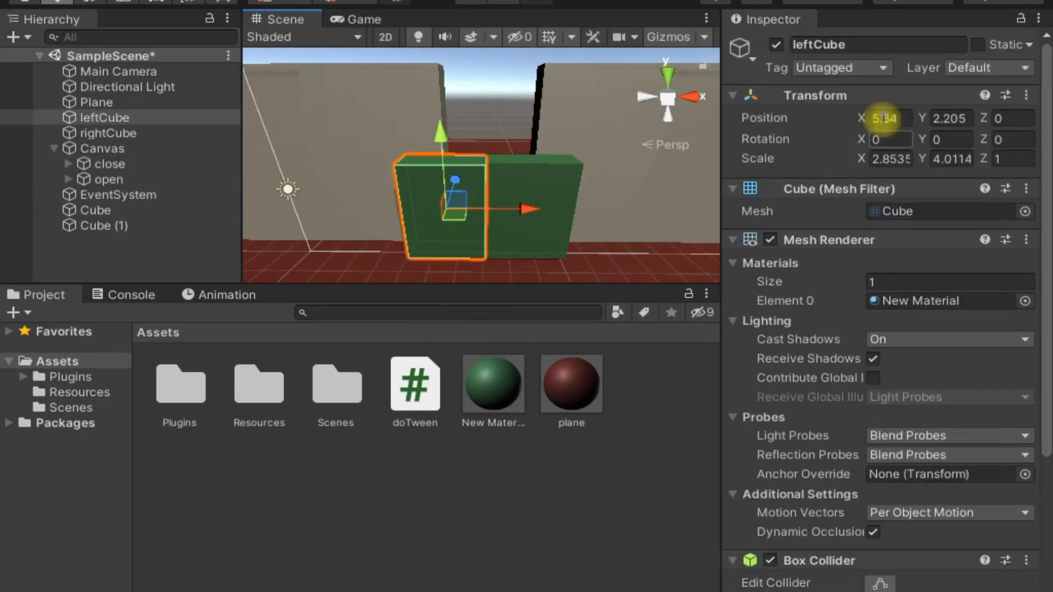
pyautogui.click(886, 118)
pyautogui.moveTo(517, 222)
pyautogui.mouseDown()
pyautogui.moveTo(479, 225)
pyautogui.moveTo(493, 219)
pyautogui.mouseUp()
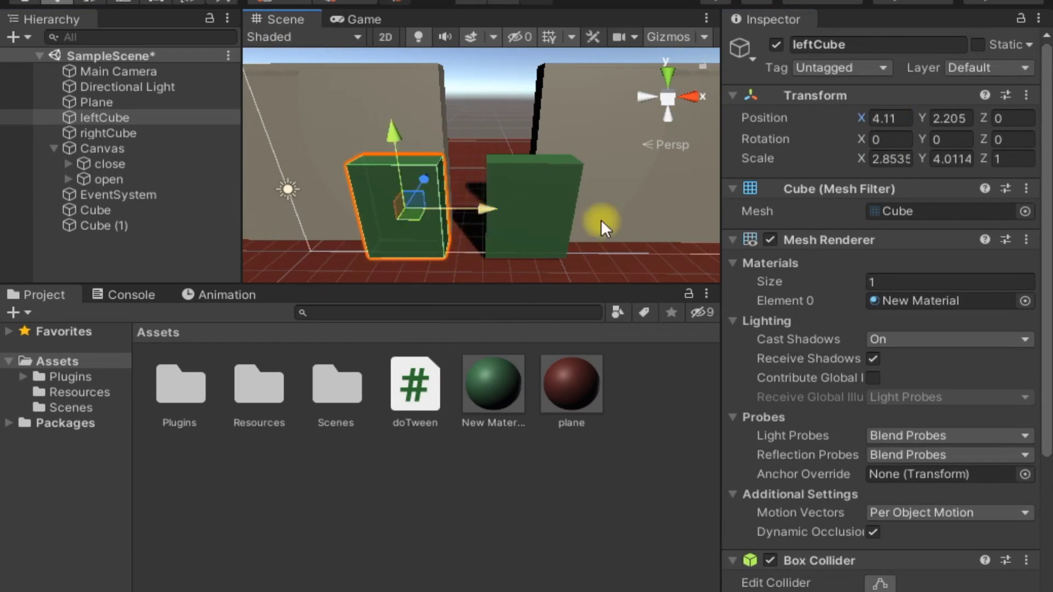
pyautogui.click(889, 118)
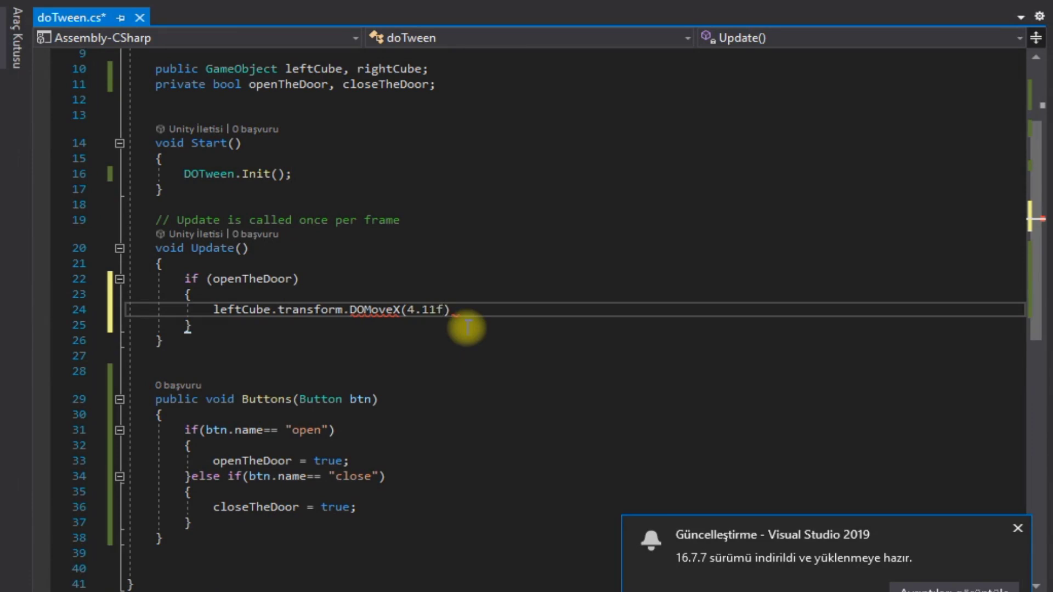
pyautogui.write(', 1f);')
pyautogui.hotkey('ctrl', 's')
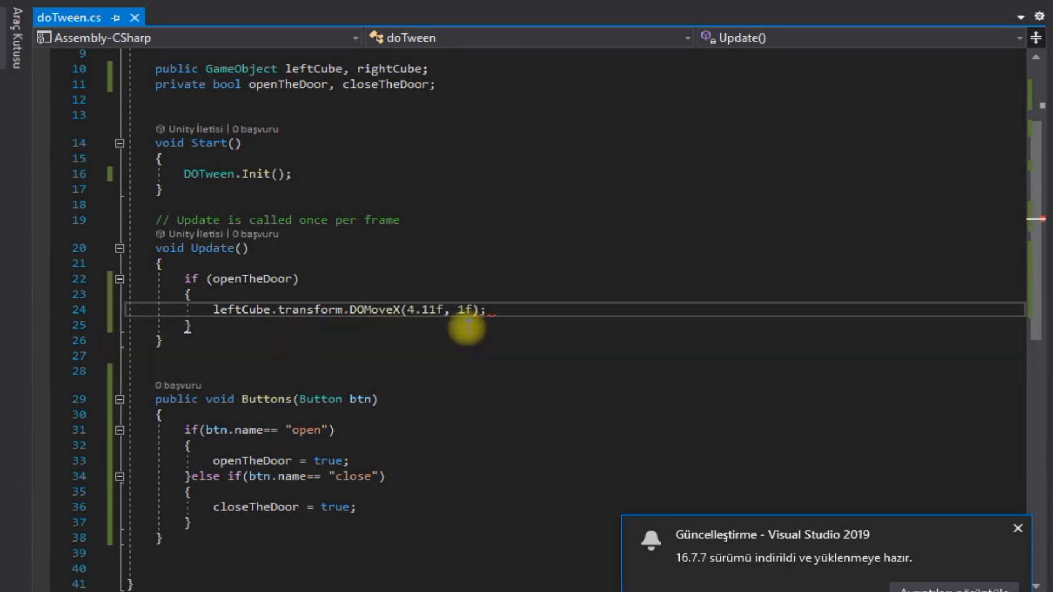
# Add rightCube.DOMoveX(10.41f, 1f), using rightCube's open X position from Unity.
pyautogui.press('Return')
pyautogui.write('rightCube.')
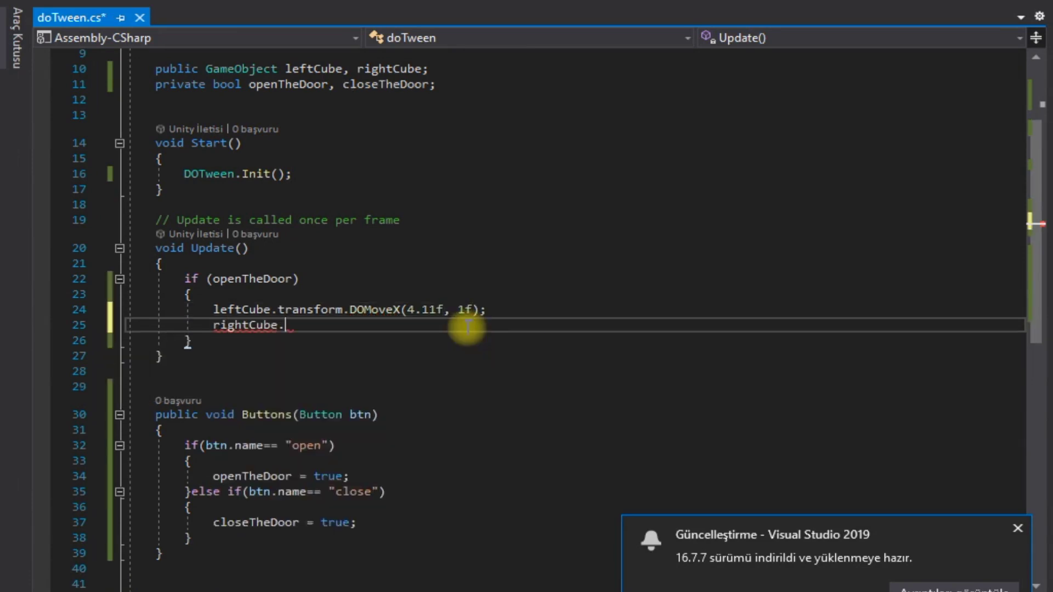
pyautogui.write('transform.DO')
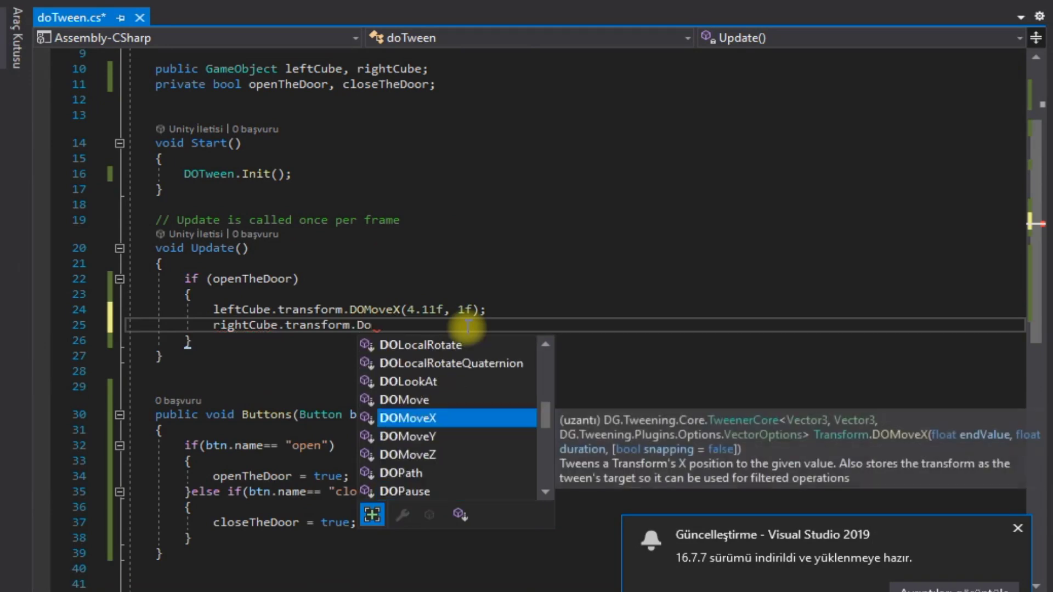
pyautogui.press('Tab')
pyautogui.write('(')
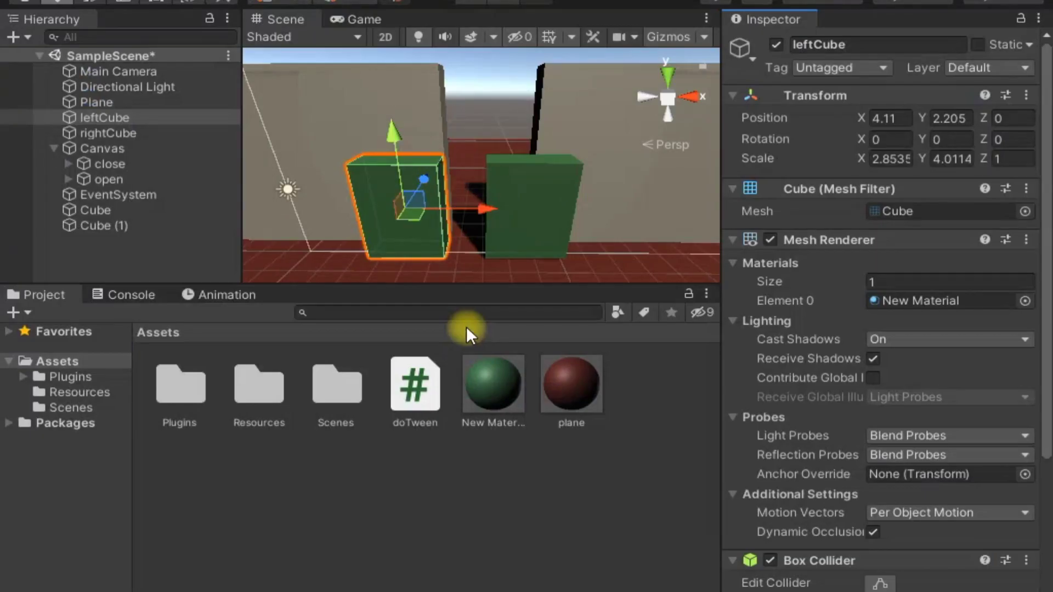
pyautogui.click(521, 218)
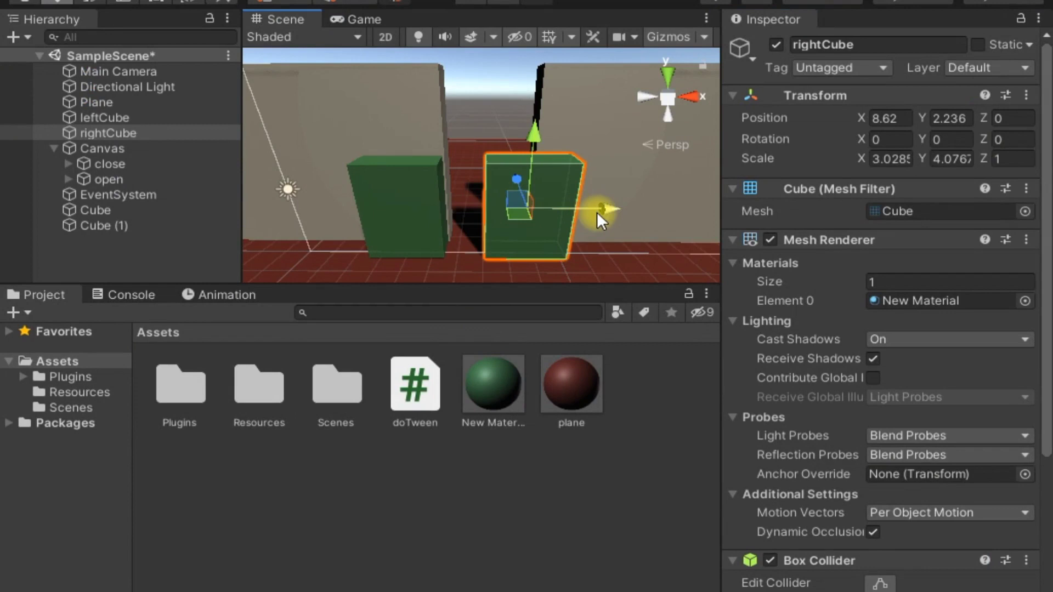
pyautogui.click(884, 118)
pyautogui.moveTo(609, 211); pyautogui.dragTo(659, 236)
pyautogui.click(911, 123)
pyautogui.hotkey('alt', 'Tab')
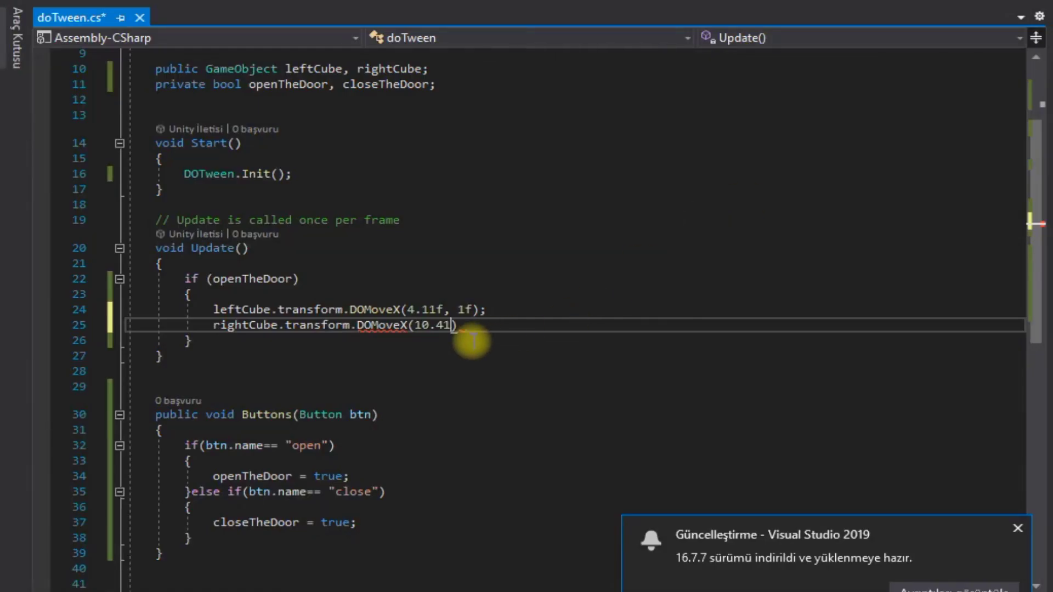
pyautogui.write('f, 1f);')
pyautogui.hotkey('ctrl', 's')
# Reset openTheDoor to false at the end of the open branch.
pyautogui.press('Down')
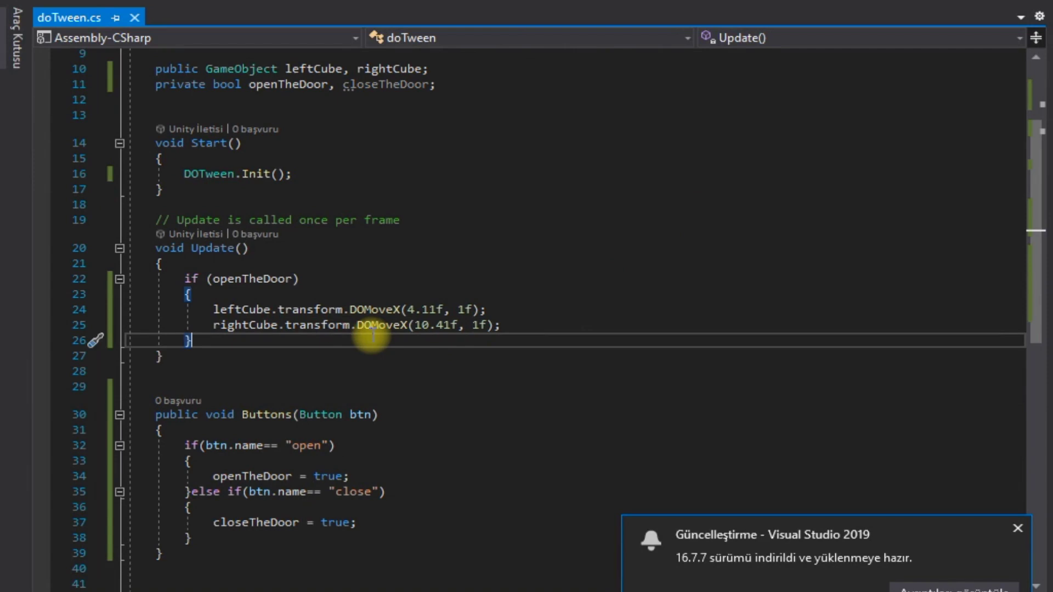
pyautogui.press('Return')
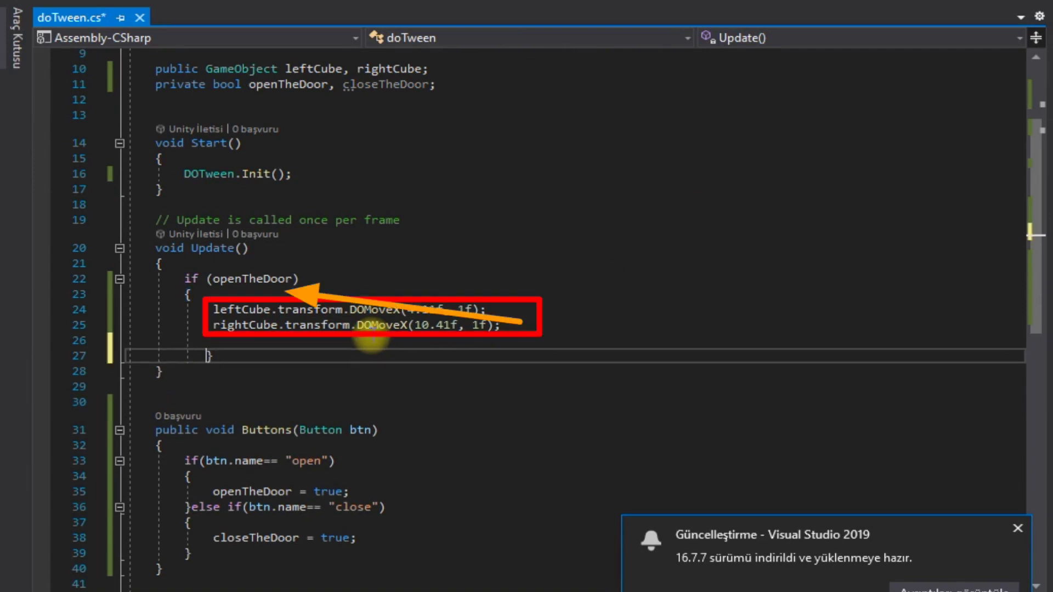
pyautogui.press('Up')
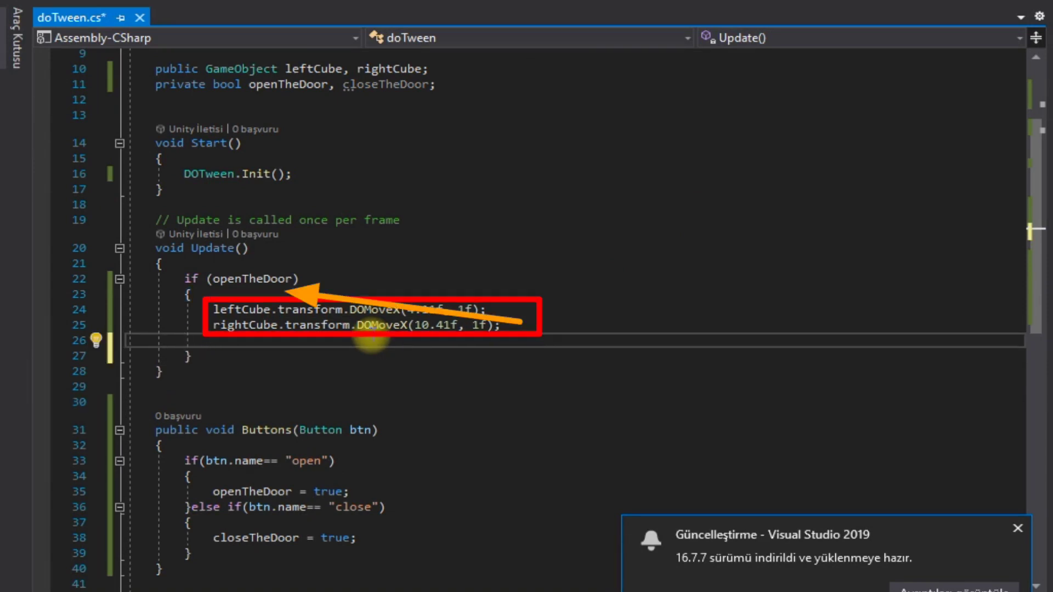
pyautogui.write('op')
pyautogui.press('Tab')
# Add an else if (closeTheDoor) branch after the open block.
pyautogui.press('Down')
pyautogui.press('Return')
pyautogui.write('else')
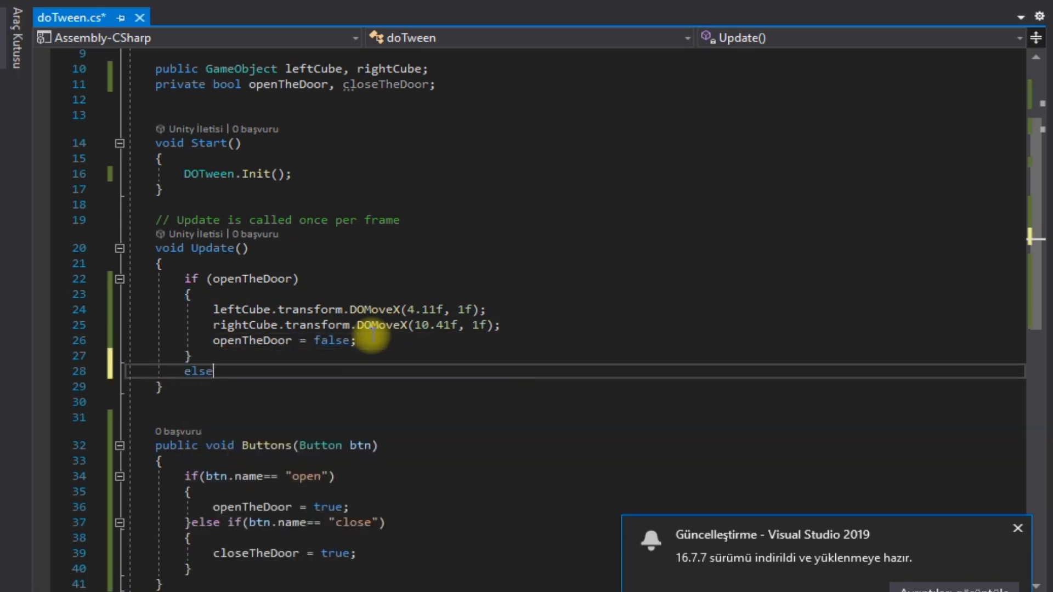
pyautogui.write(' if(closeTheDoor')
pyautogui.press('Right')
pyautogui.press('Return')
pyautogui.press('{')
pyautogui.press('Return')
pyautogui.write('leftCube.transform')
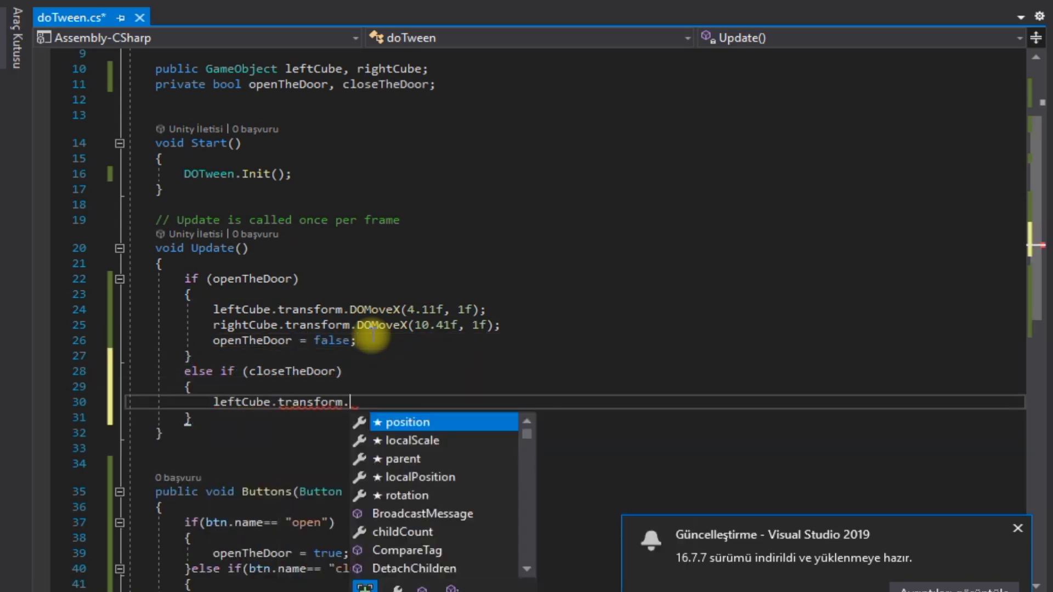
pyautogui.write('.DOMoveX(')
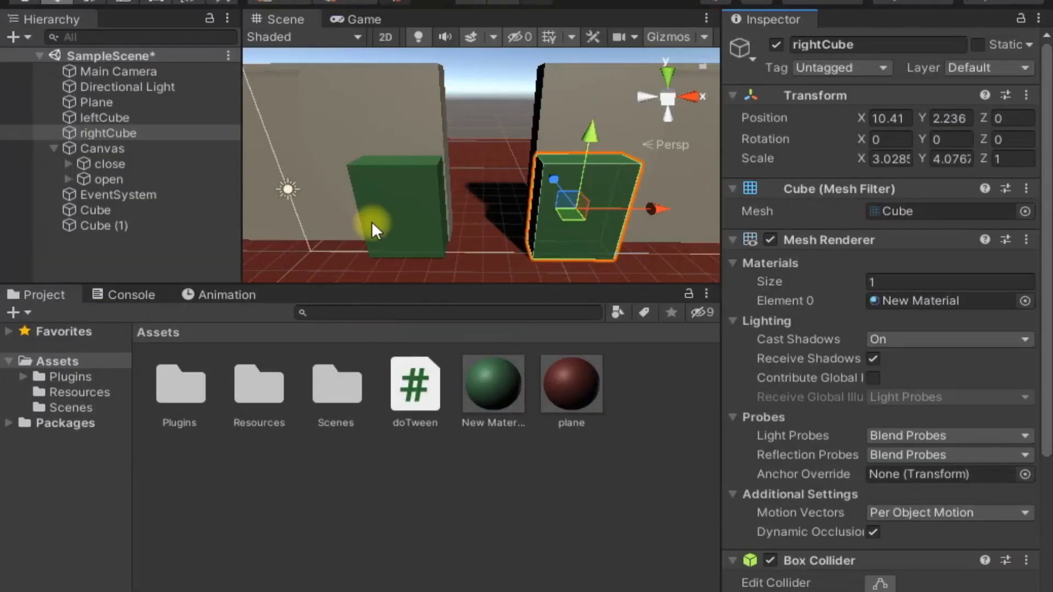
# Slide leftCube to X 5.5 and rightCube to X 8.6, then reset closeTheDoor to false.
pyautogui.click(403, 239)
pyautogui.moveTo(487, 209); pyautogui.dragTo(526, 231)
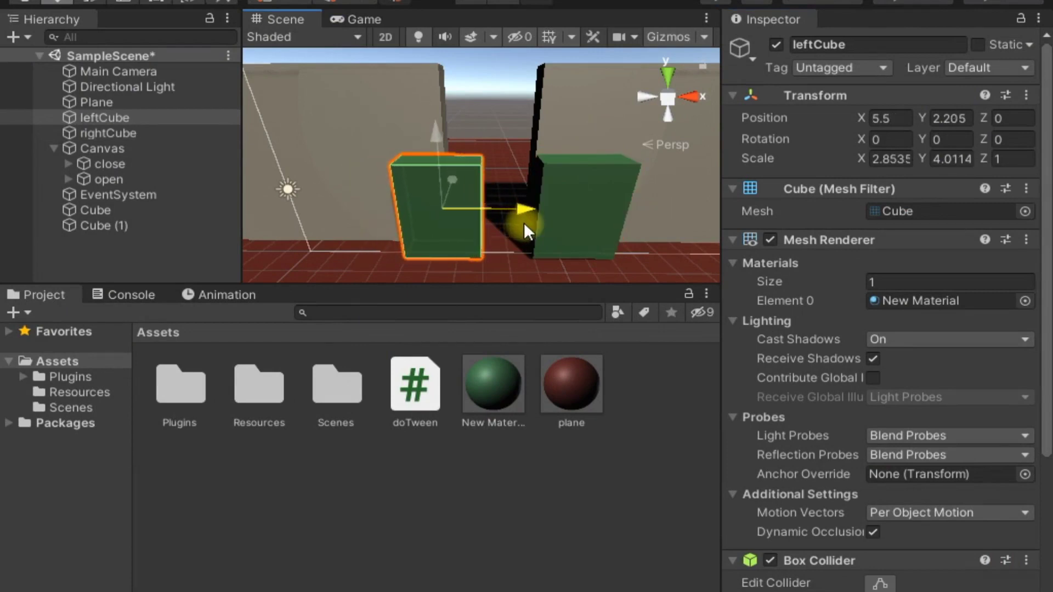
pyautogui.click(880, 119)
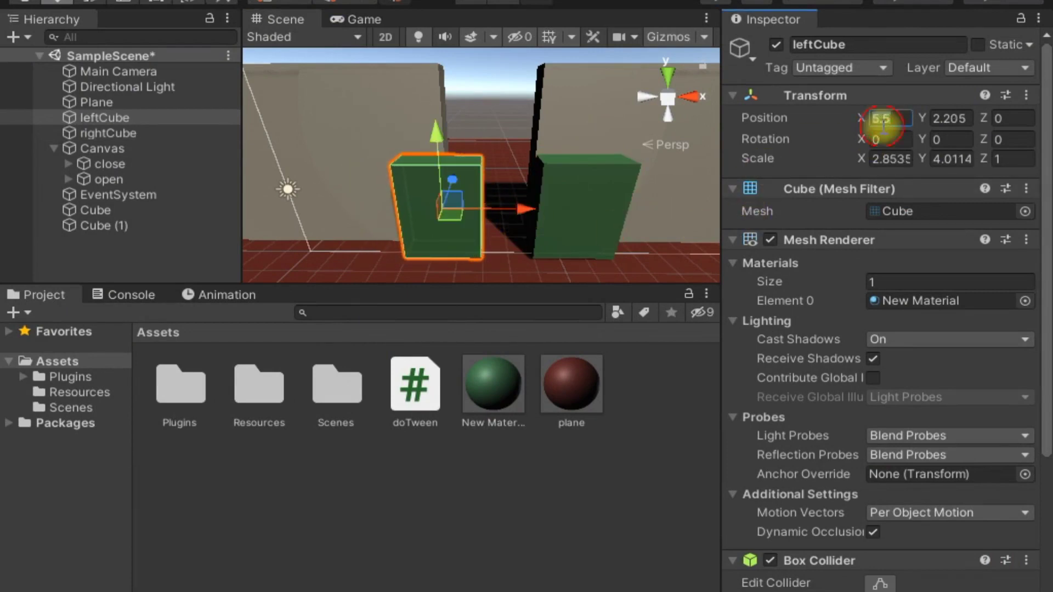
pyautogui.write('5.5')
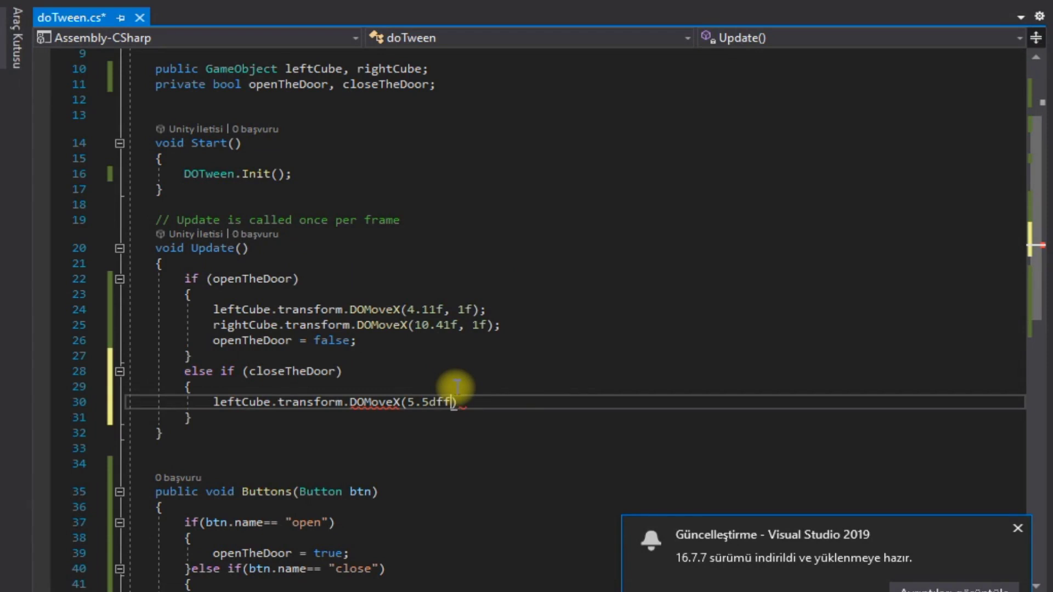
pyautogui.write('f, 1f')
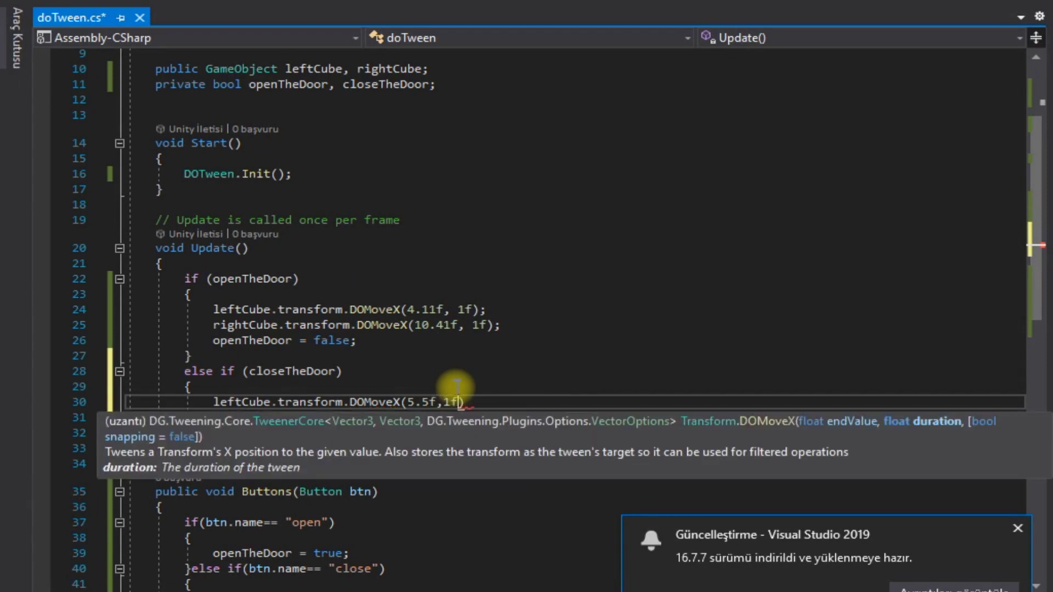
pyautogui.write(');')
pyautogui.press('Return')
pyautogui.write('ightCube')
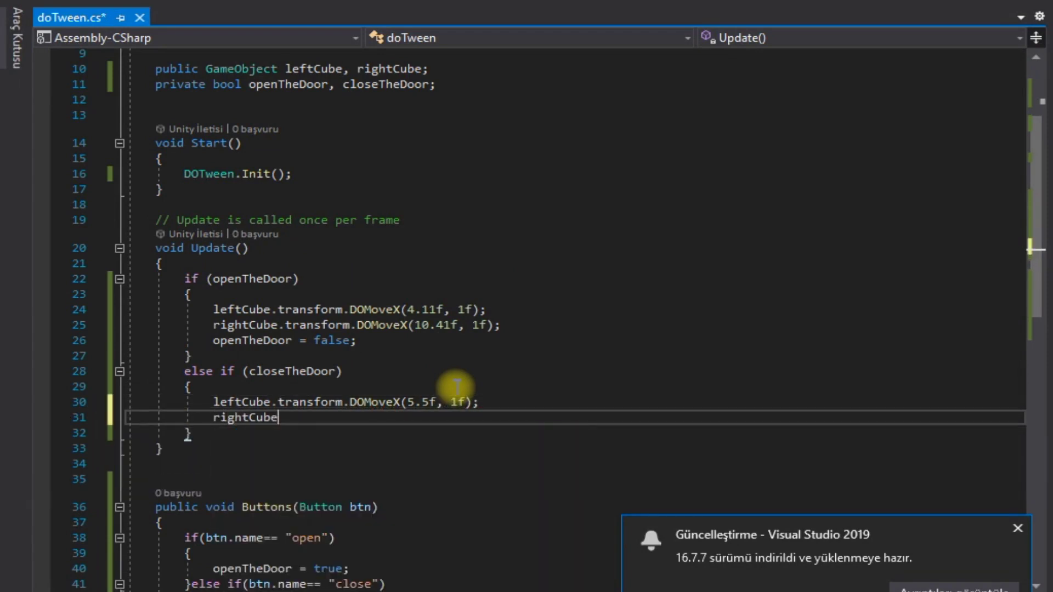
pyautogui.write('.transform.DoM')
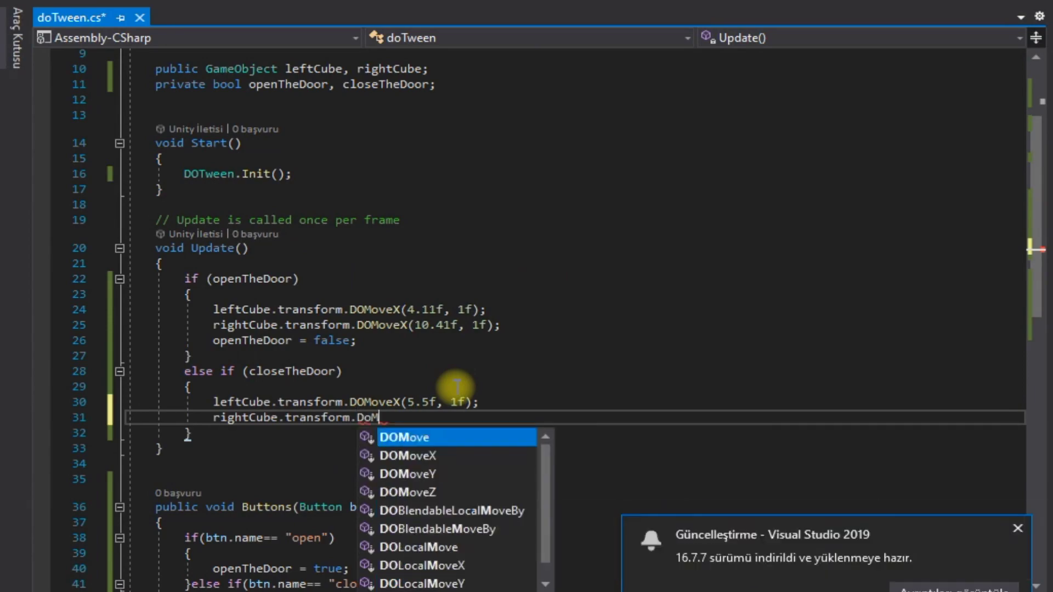
pyautogui.write('oveX(')
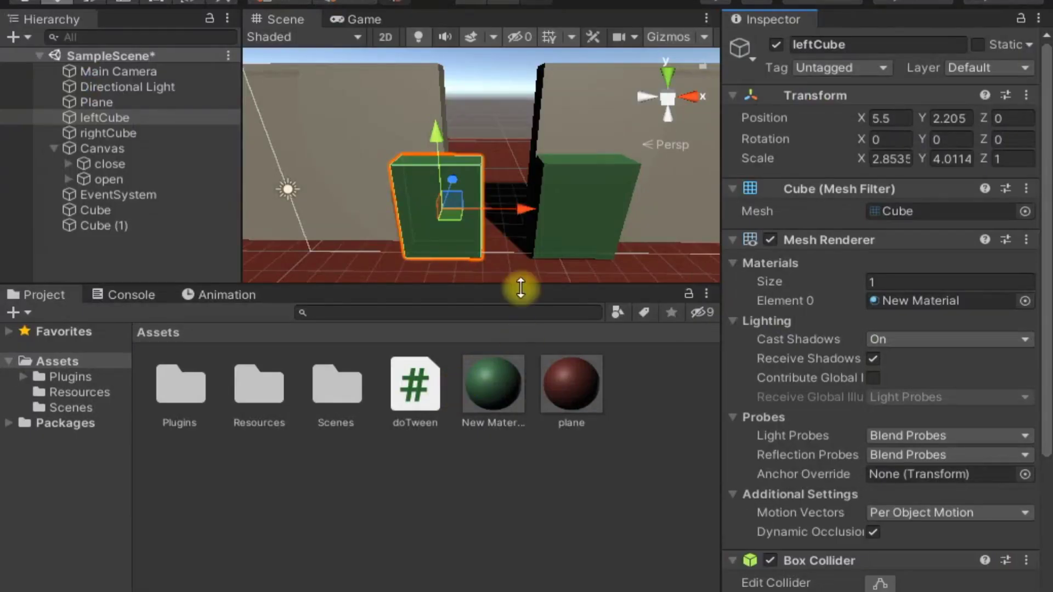
pyautogui.click(623, 212)
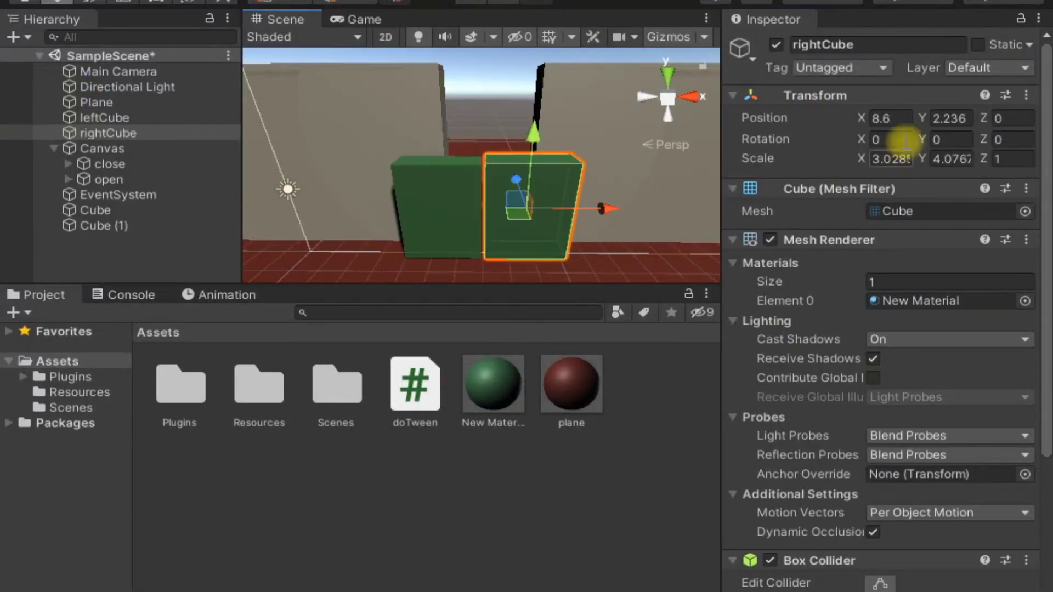
pyautogui.click(885, 118)
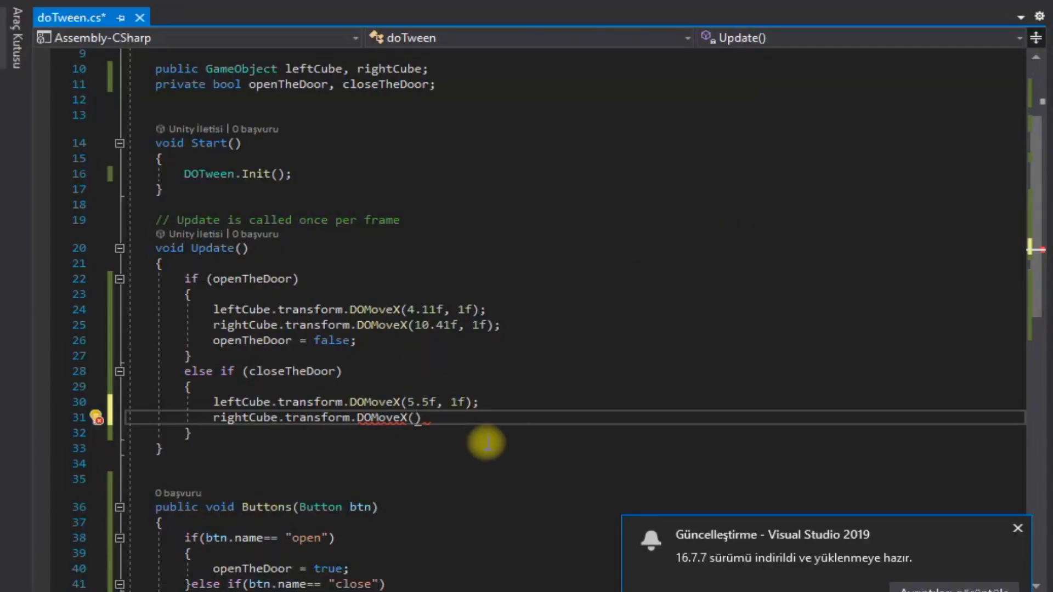
pyautogui.write('8.6f, 1f);')
pyautogui.press('Return')
pyautogui.write('c')
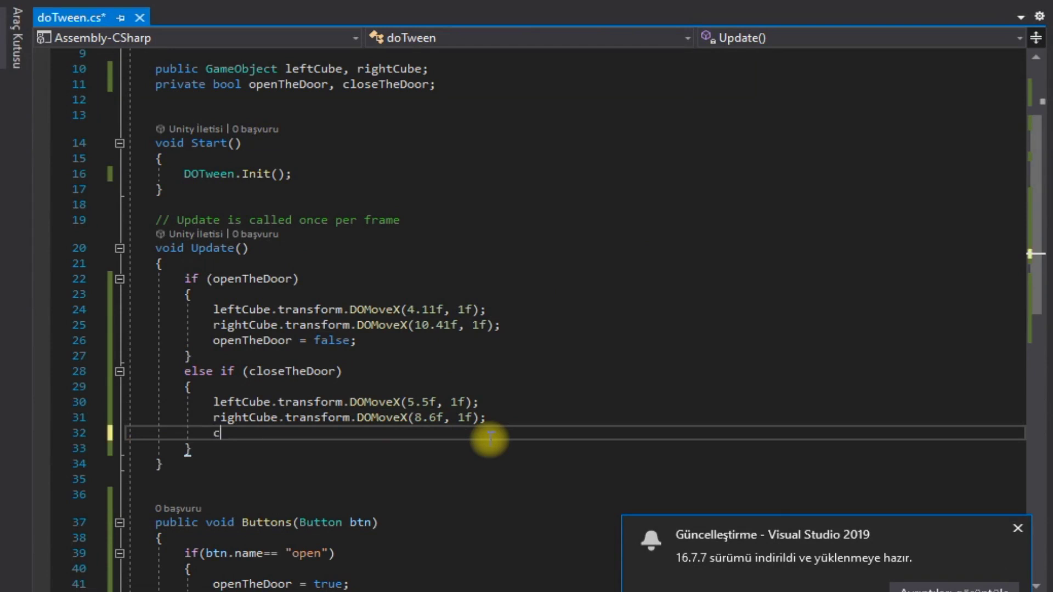
pyautogui.write('l')
pyautogui.press('Tab')
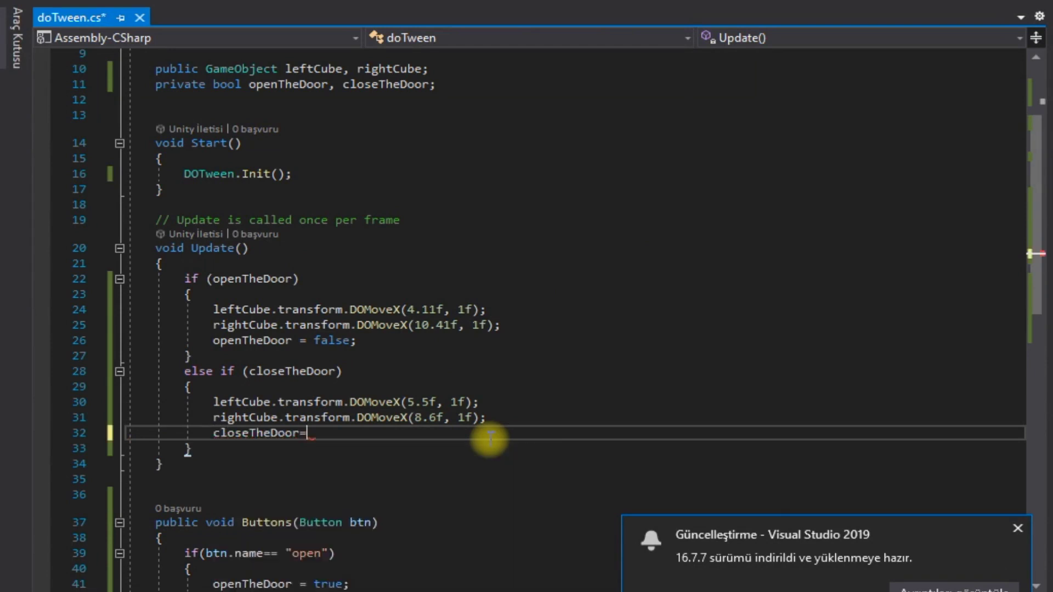
pyautogui.scroll(-3, 529, 387)
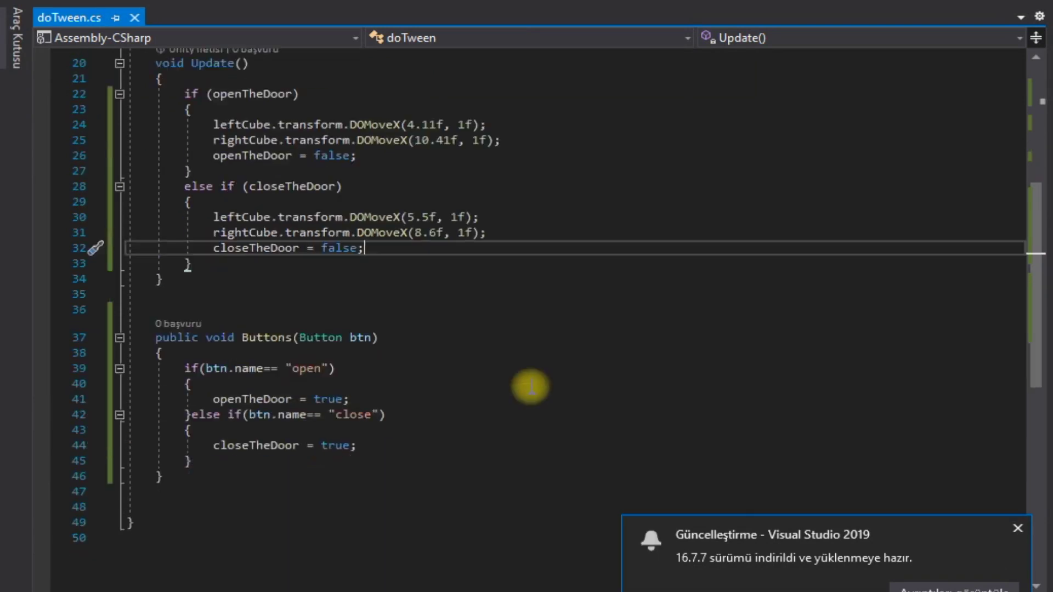
pyautogui.scroll(4, 529, 388)
pyautogui.scroll(-1, 529, 388)
pyautogui.hotkey('alt', 'Tab')
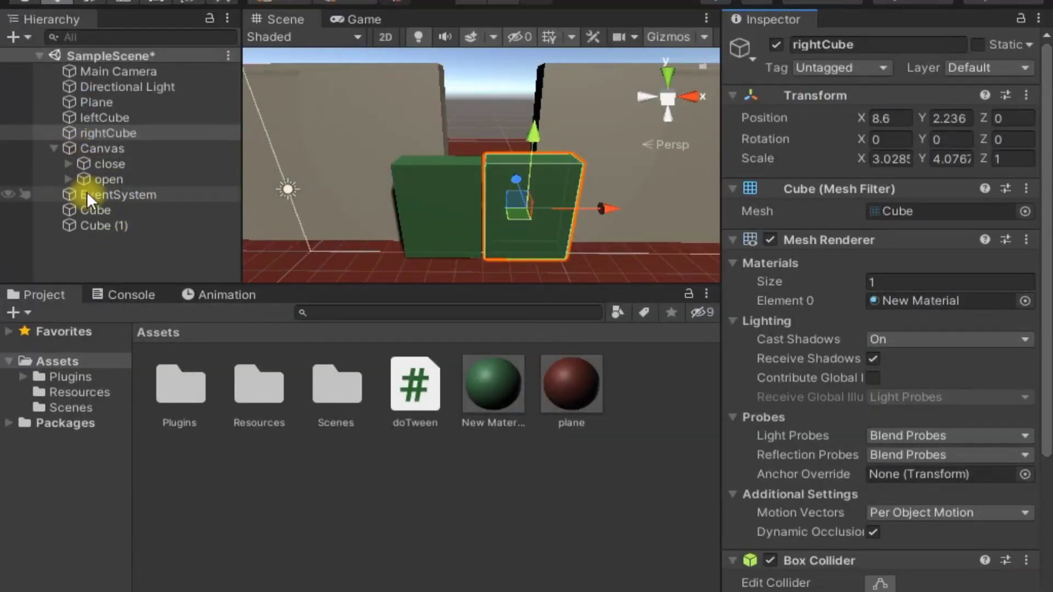
# Create an empty object named 'code' and attach the doTween script to it.
pyautogui.rightClick(131, 236)
pyautogui.click(235, 434)
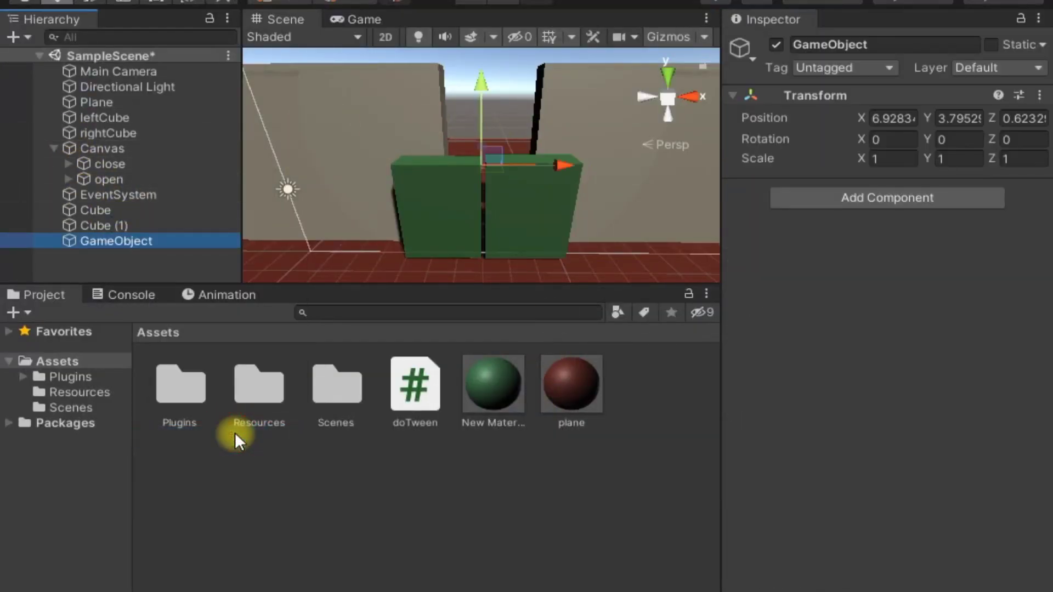
pyautogui.rightClick(148, 240)
pyautogui.click(206, 309)
pyautogui.write('code')
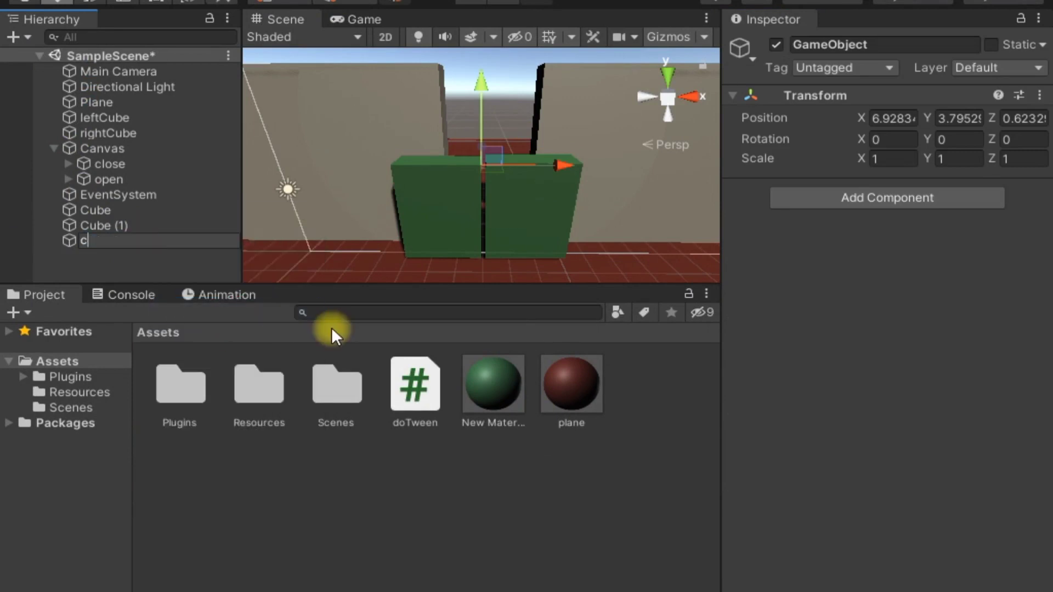
pyautogui.press('Return')
pyautogui.moveTo(95, 241)
pyautogui.mouseDown()
pyautogui.moveTo(70, 231)
pyautogui.moveTo(87, 239)
pyautogui.mouseUp()
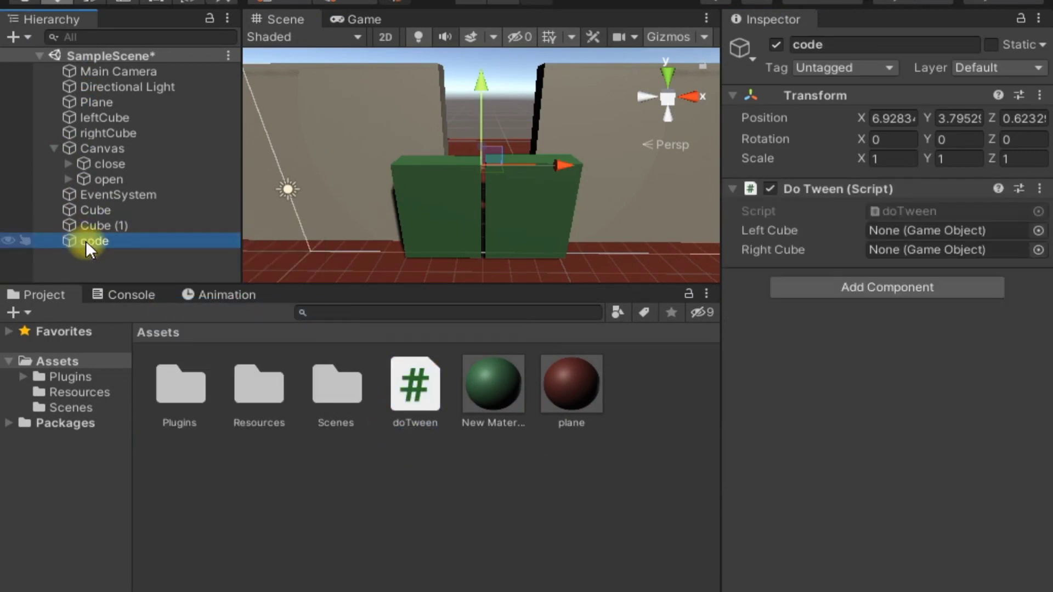
# Assign leftCube and rightCube to the script's Left Cube and Right Cube fields.
pyautogui.click(898, 237)
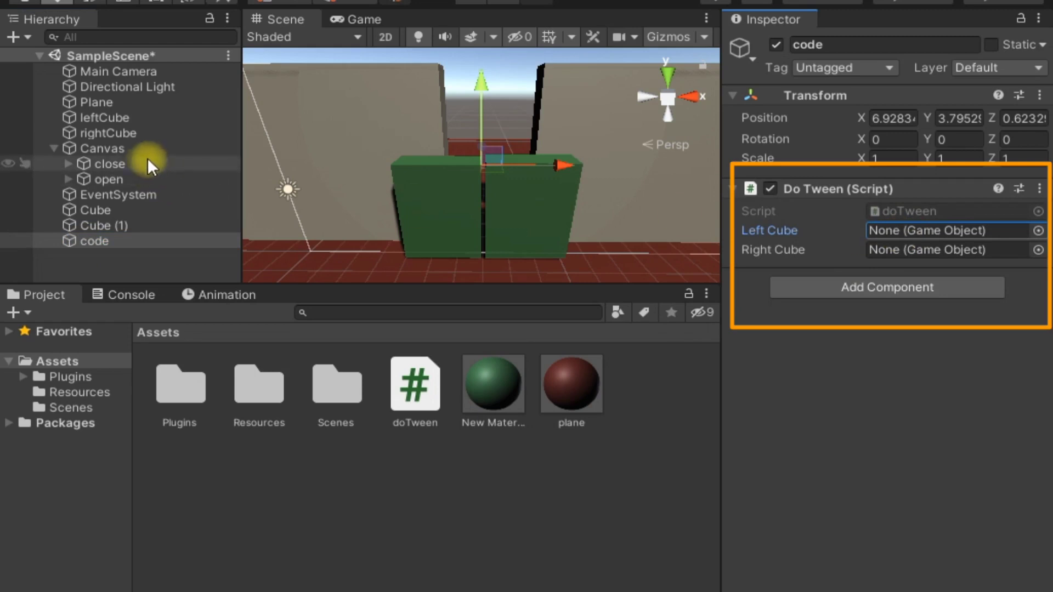
pyautogui.moveTo(115, 120); pyautogui.dragTo(884, 232)
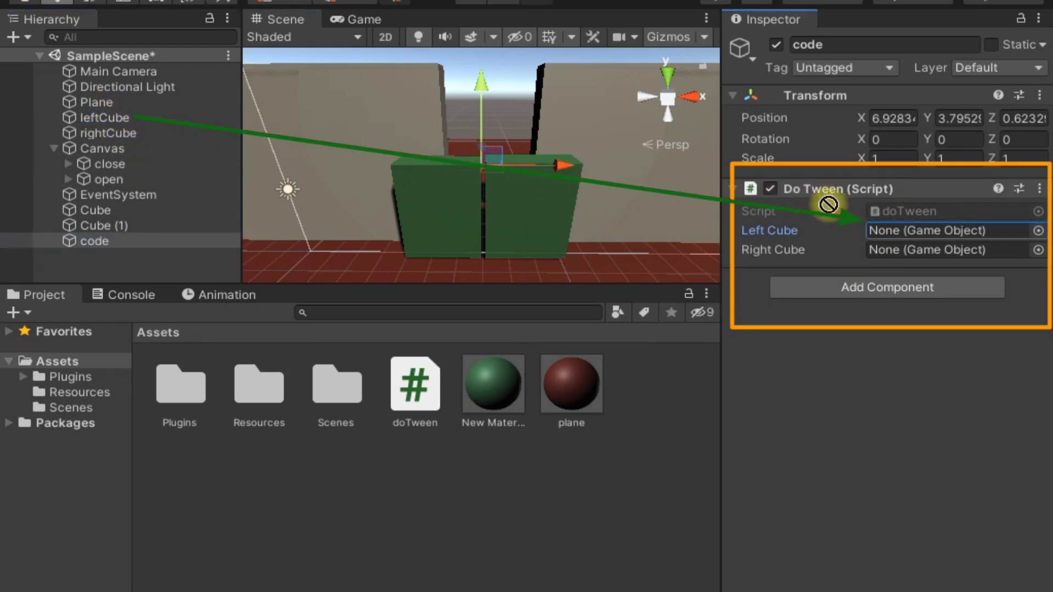
pyautogui.click(444, 200)
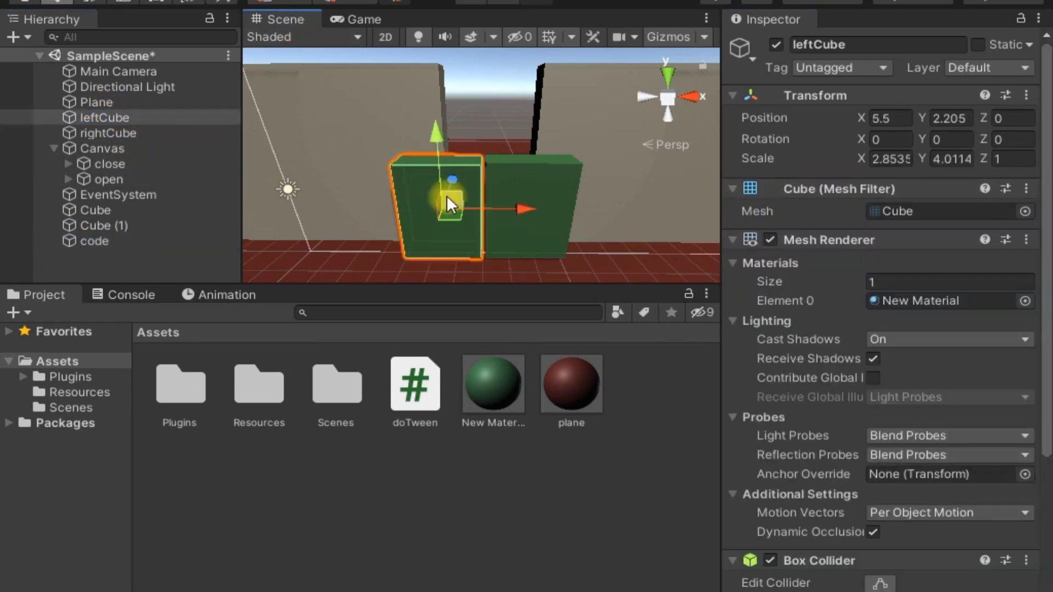
pyautogui.click(103, 241)
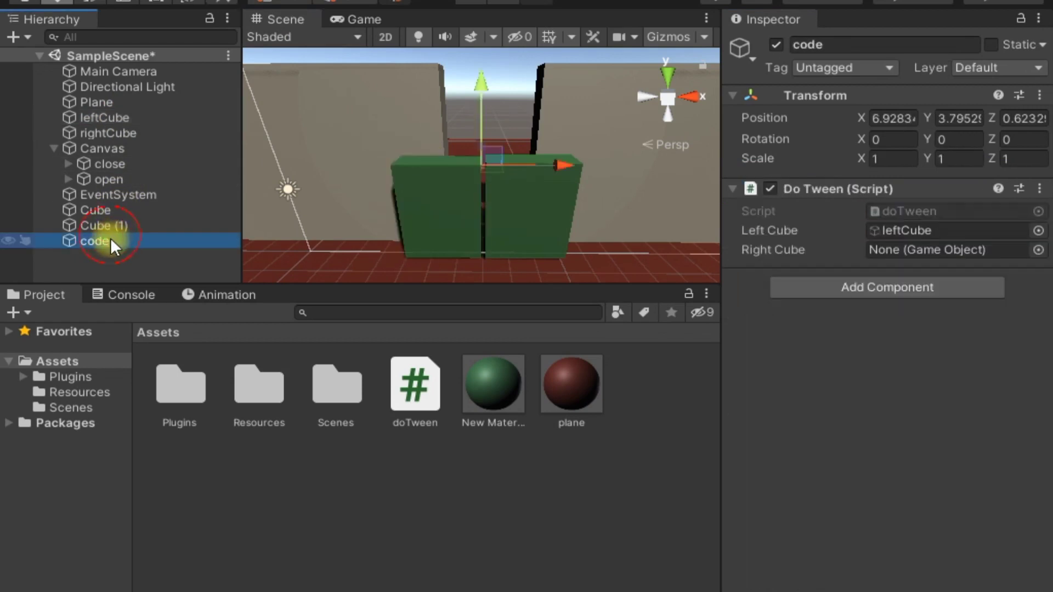
pyautogui.moveTo(140, 134); pyautogui.dragTo(930, 247)
pyautogui.click(253, 112)
# Make the open button's On Click call code's doTween.Buttons, passing the open button.
pyautogui.click(149, 179)
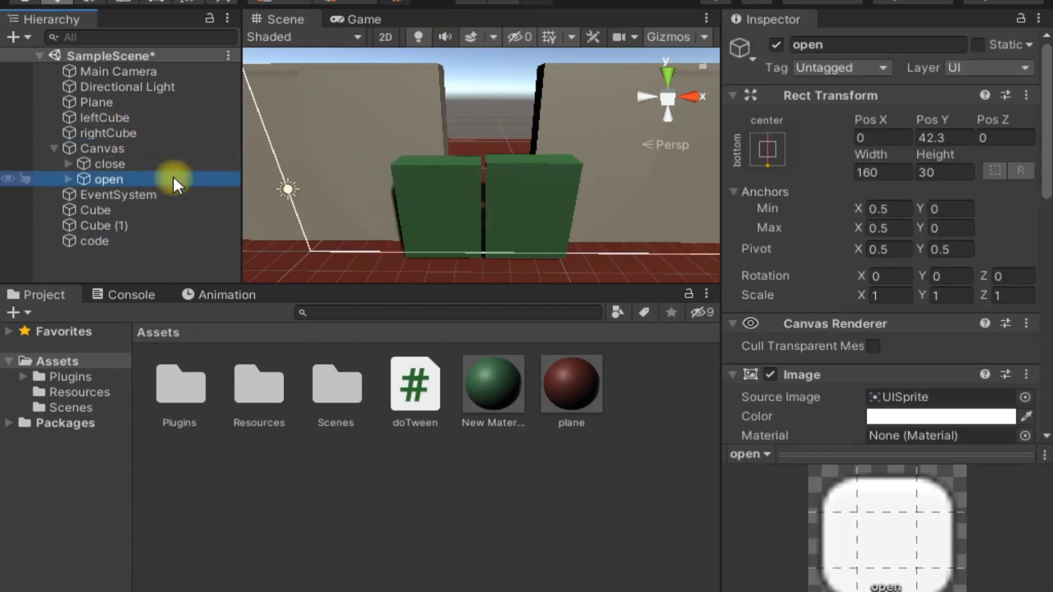
pyautogui.scroll(-10, 822, 197)
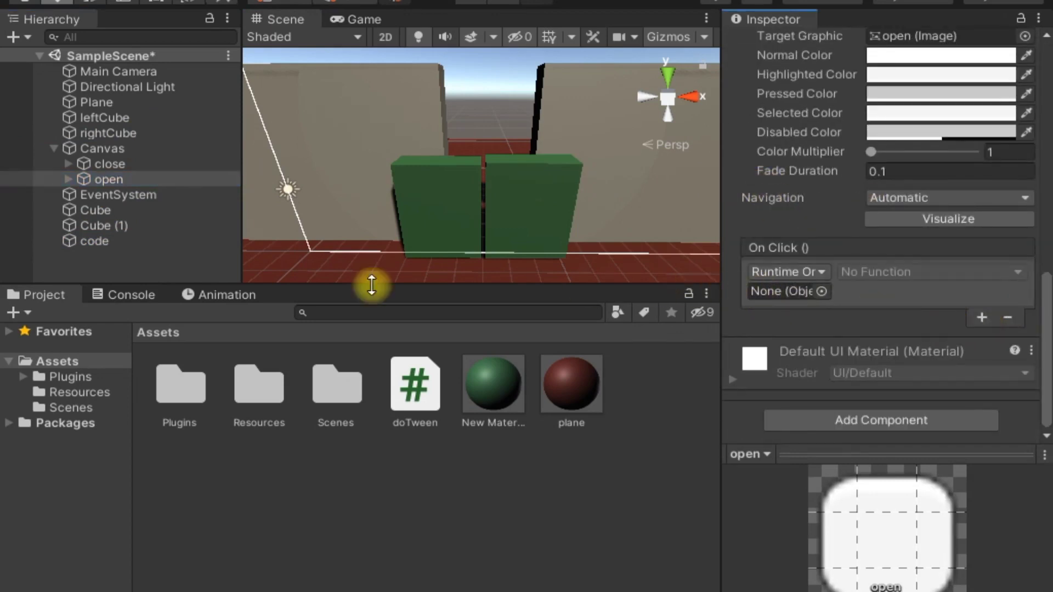
pyautogui.moveTo(88, 240)
pyautogui.mouseDown()
pyautogui.moveTo(218, 272)
pyautogui.moveTo(580, 272)
pyautogui.mouseUp()
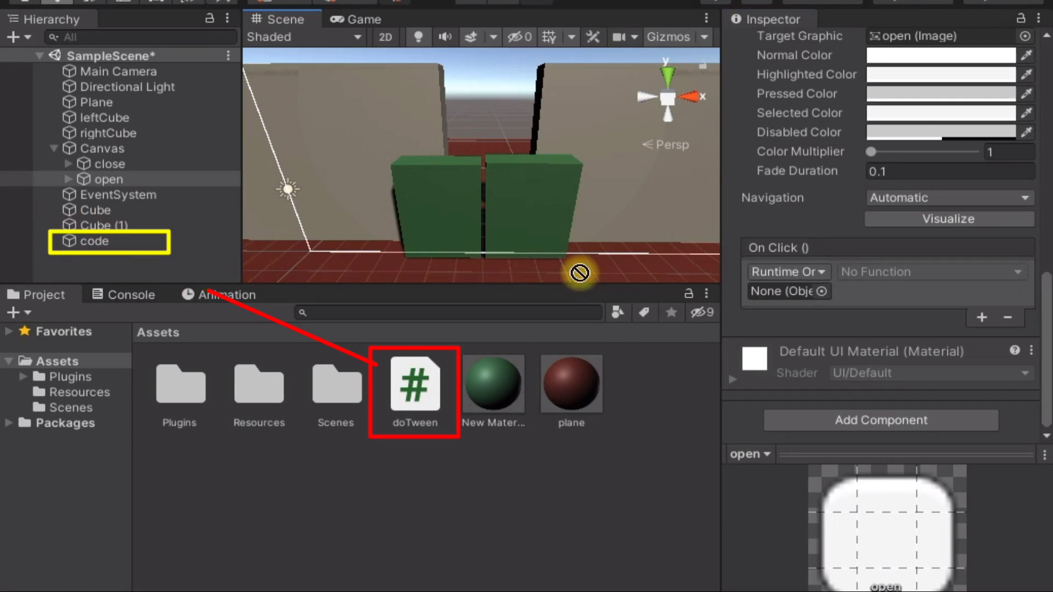
pyautogui.moveTo(580, 272); pyautogui.dragTo(759, 282)
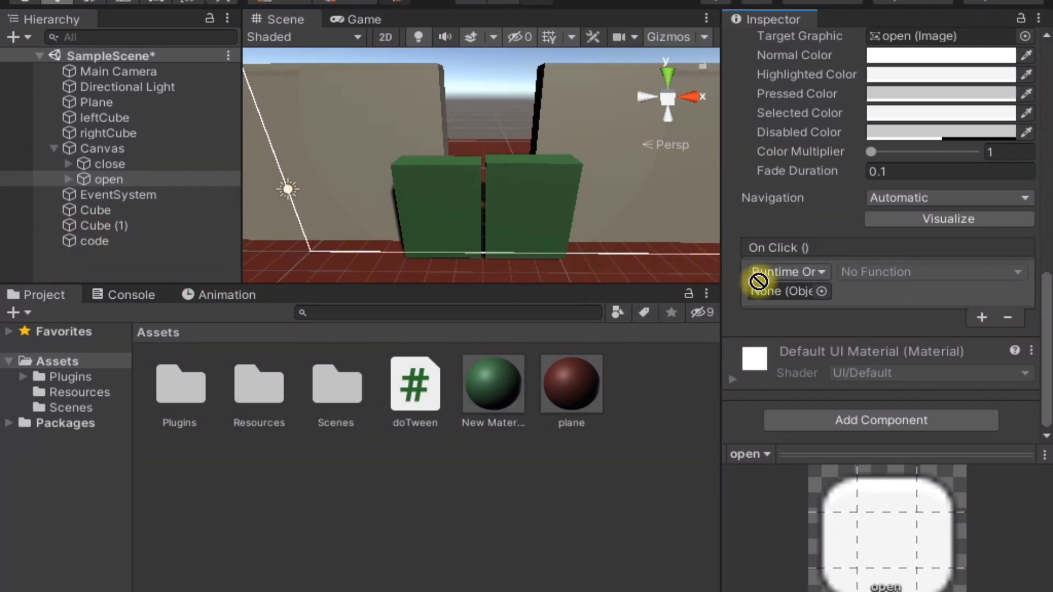
pyautogui.click(896, 273)
pyautogui.moveTo(898, 364)
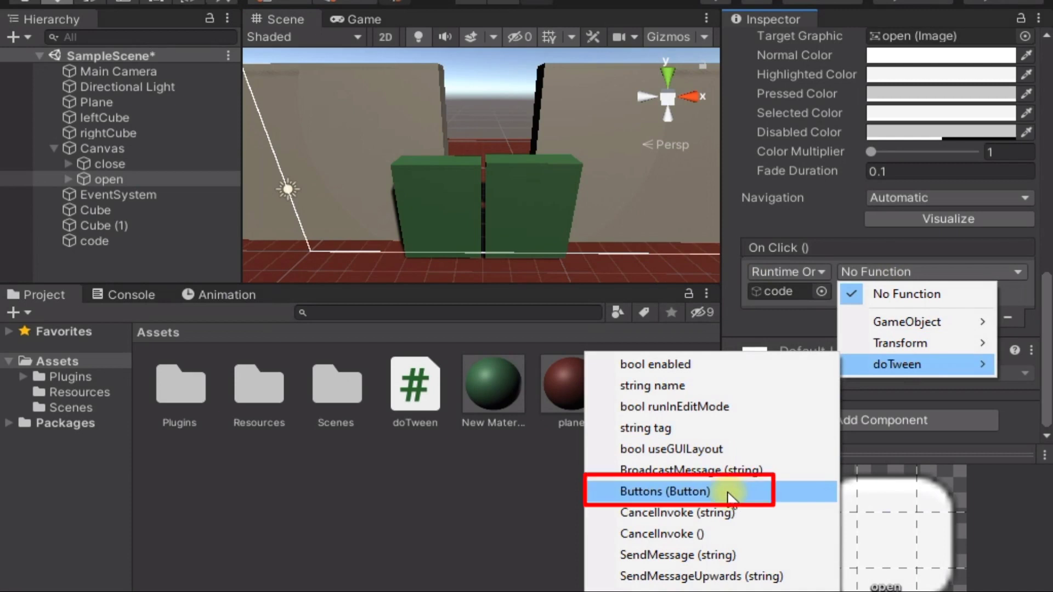
pyautogui.click(727, 490)
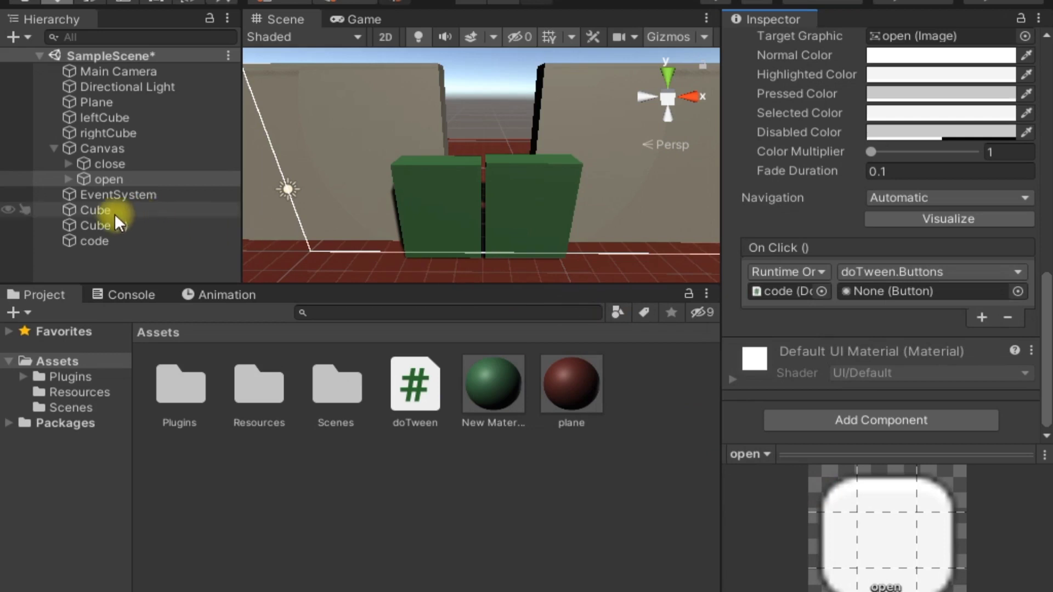
pyautogui.moveTo(102, 180); pyautogui.dragTo(882, 300)
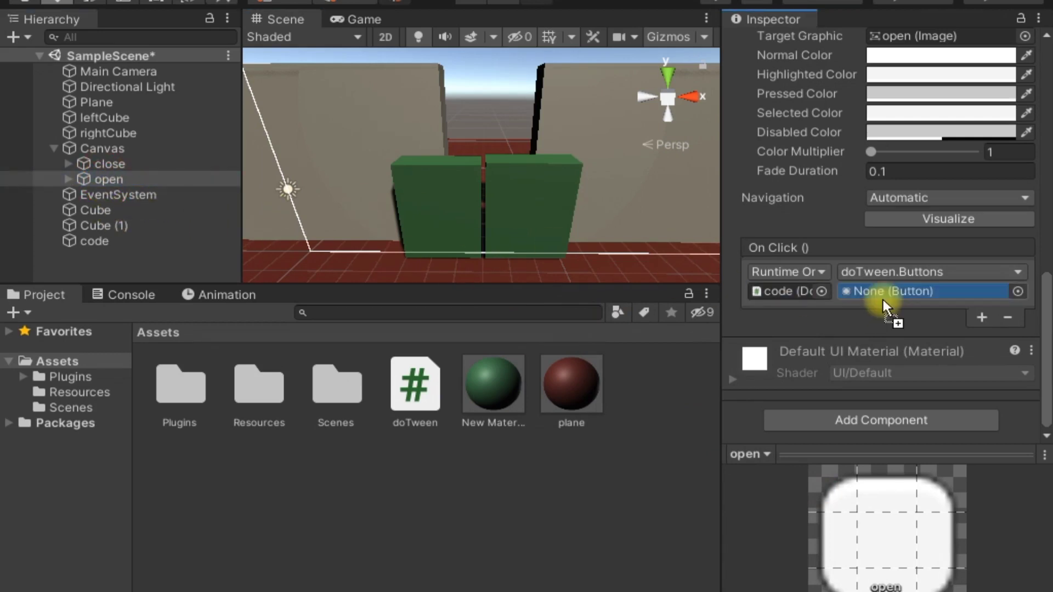
# Add an On Click entry to close that calls code's doTween.Buttons, passing close.
pyautogui.click(126, 165)
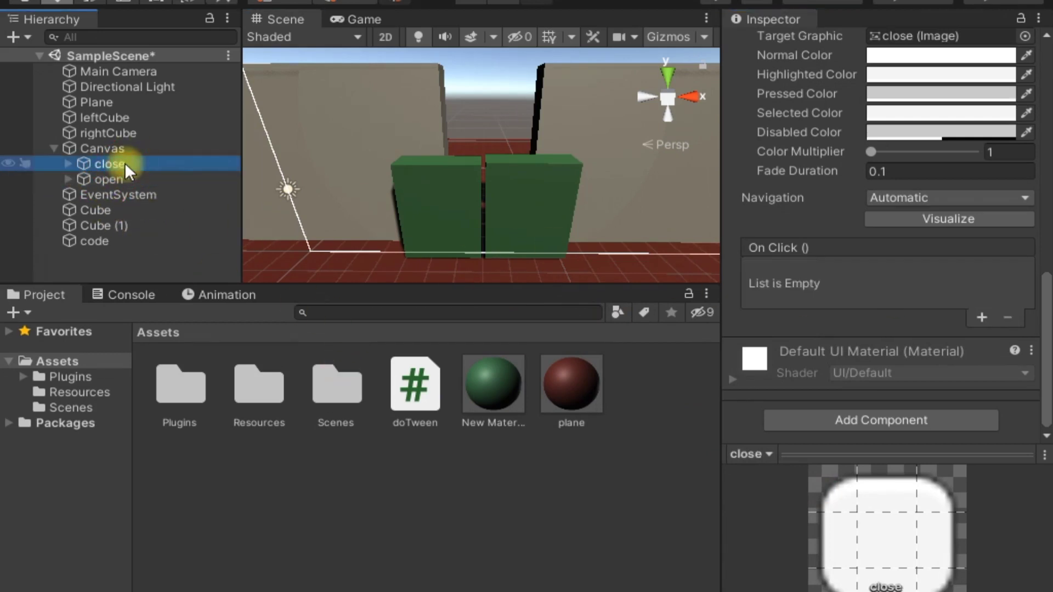
pyautogui.click(969, 317)
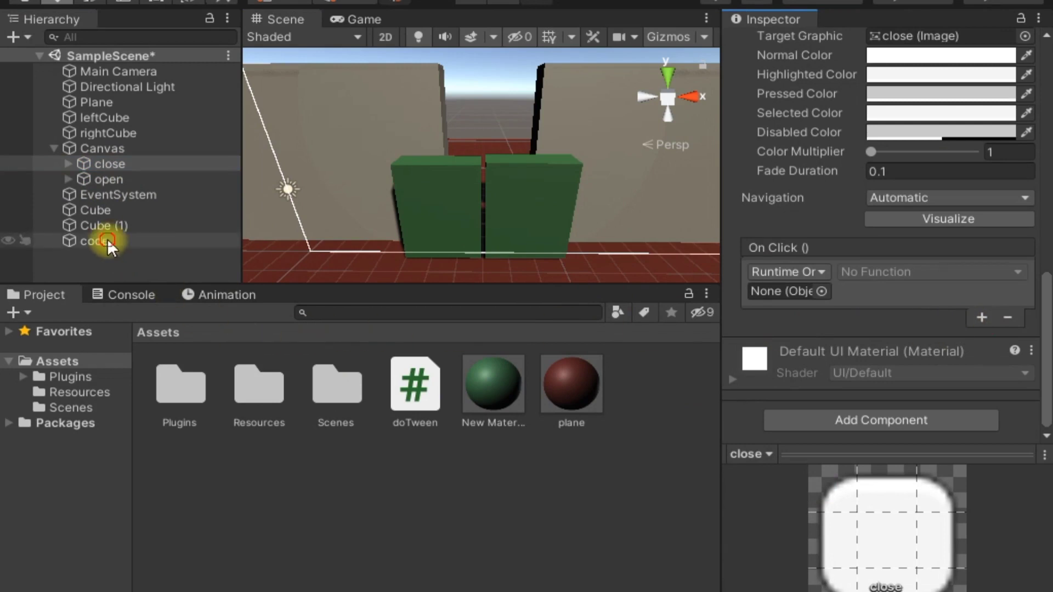
pyautogui.moveTo(98, 239); pyautogui.dragTo(812, 292)
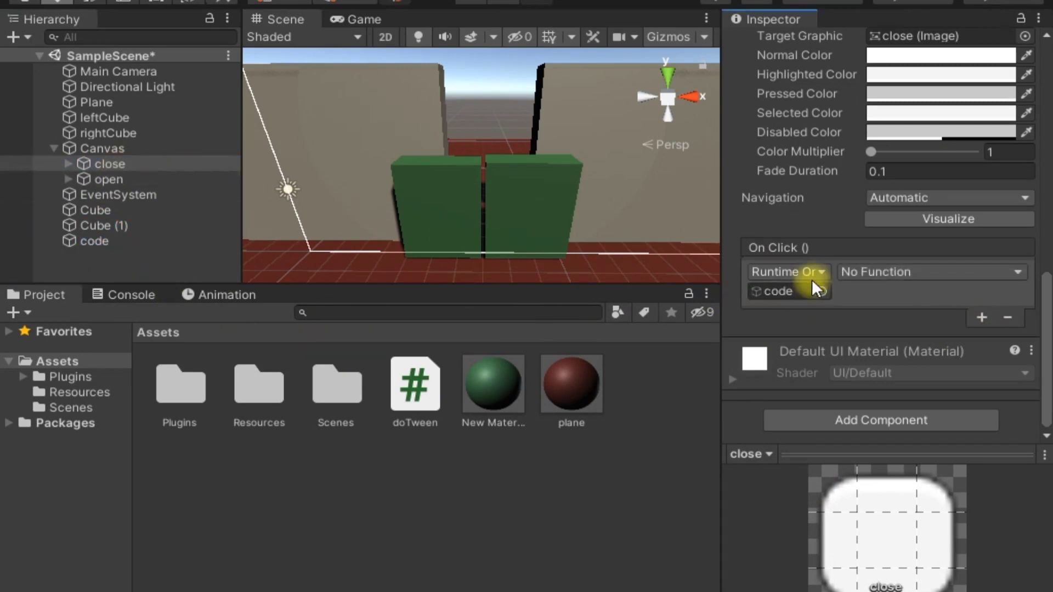
pyautogui.click(871, 273)
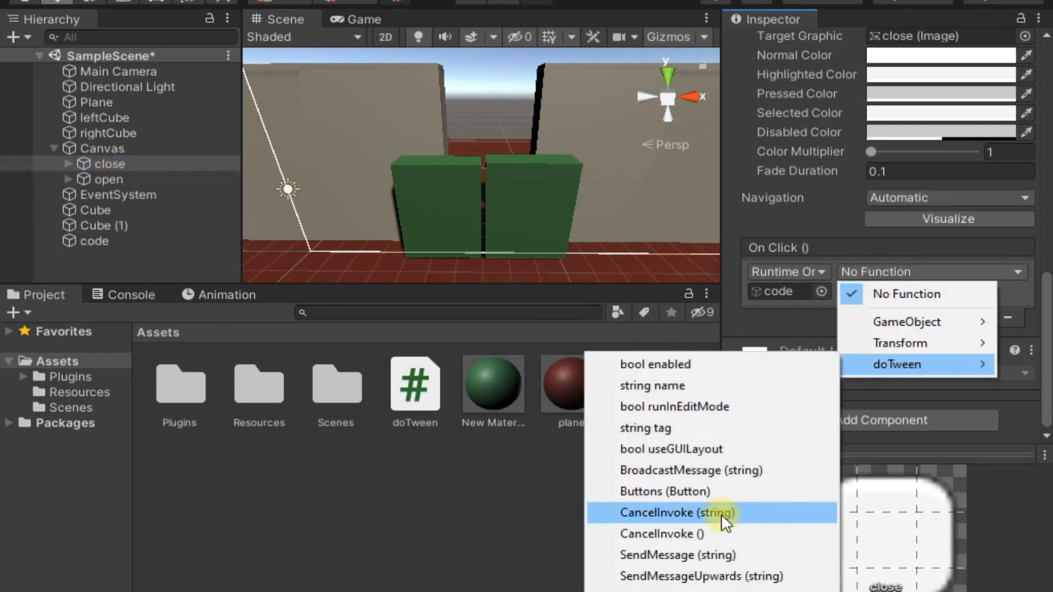
pyautogui.click(716, 493)
pyautogui.moveTo(99, 164); pyautogui.dragTo(946, 292)
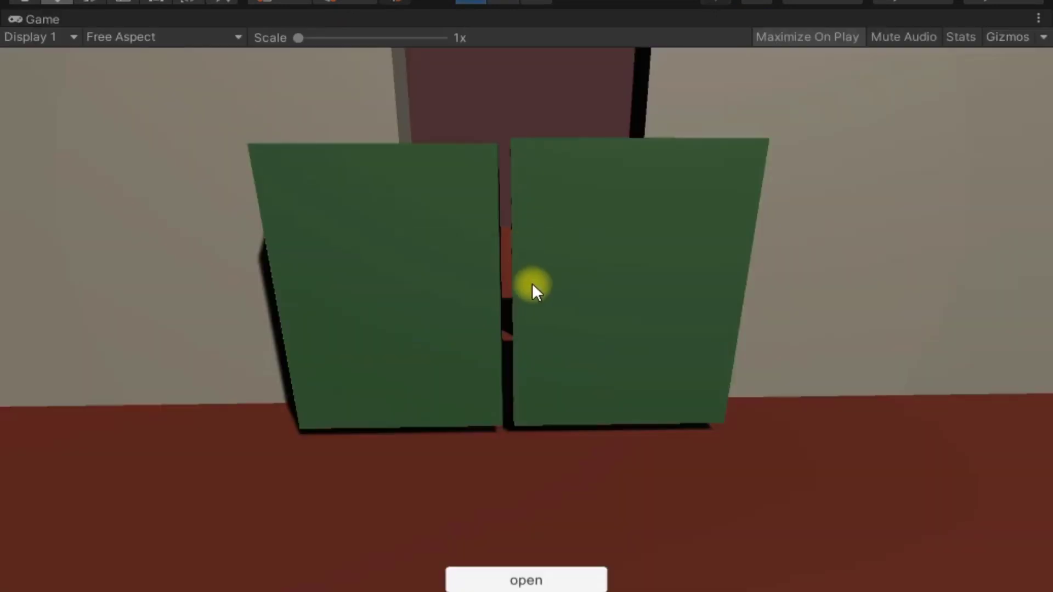
pyautogui.click(560, 582)
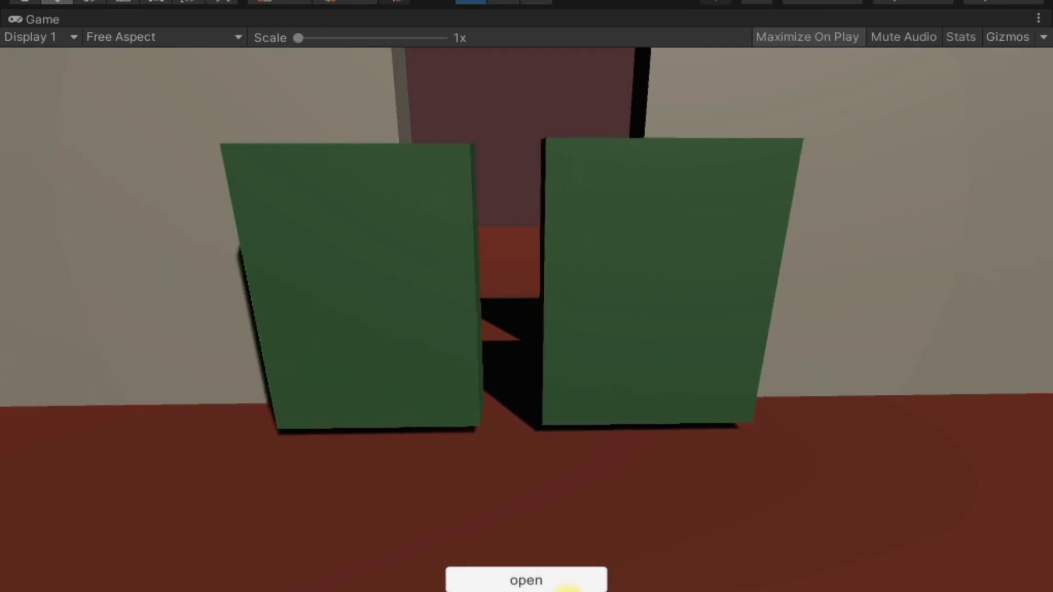
pyautogui.click(566, 586)
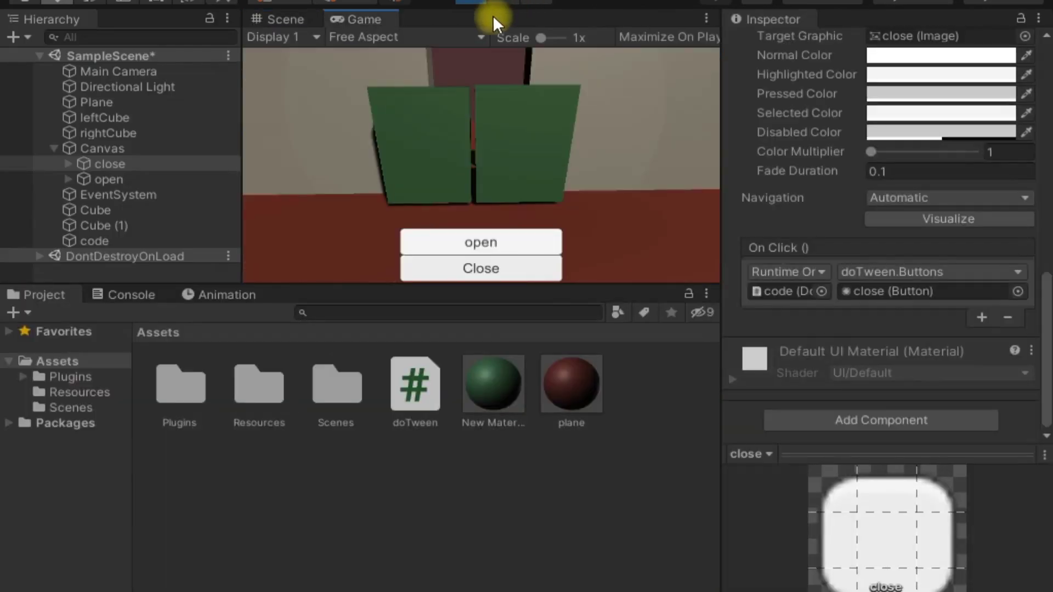
pyautogui.click(502, 273)
pyautogui.click(499, 245)
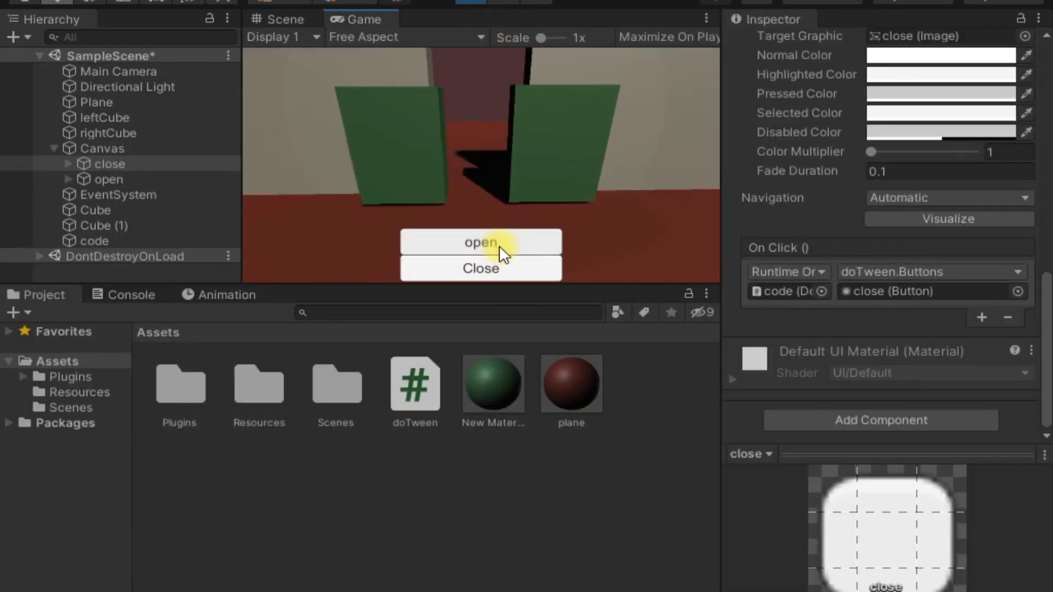
pyautogui.click(505, 268)
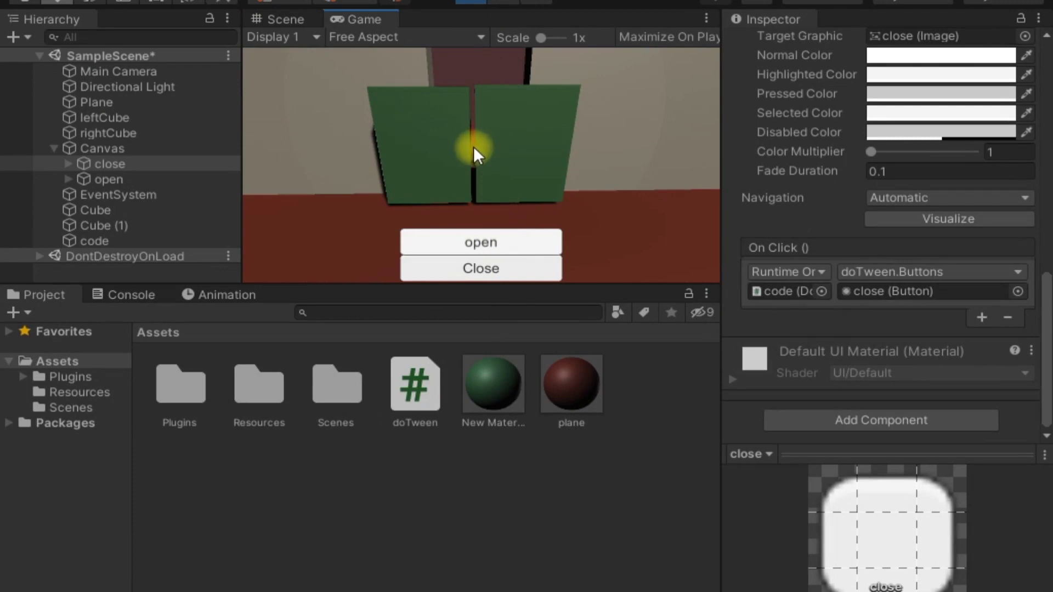
pyautogui.click(467, 4)
# Check the rightCube and leftCube X positions, then return to the doTween script.
pyautogui.click(517, 198)
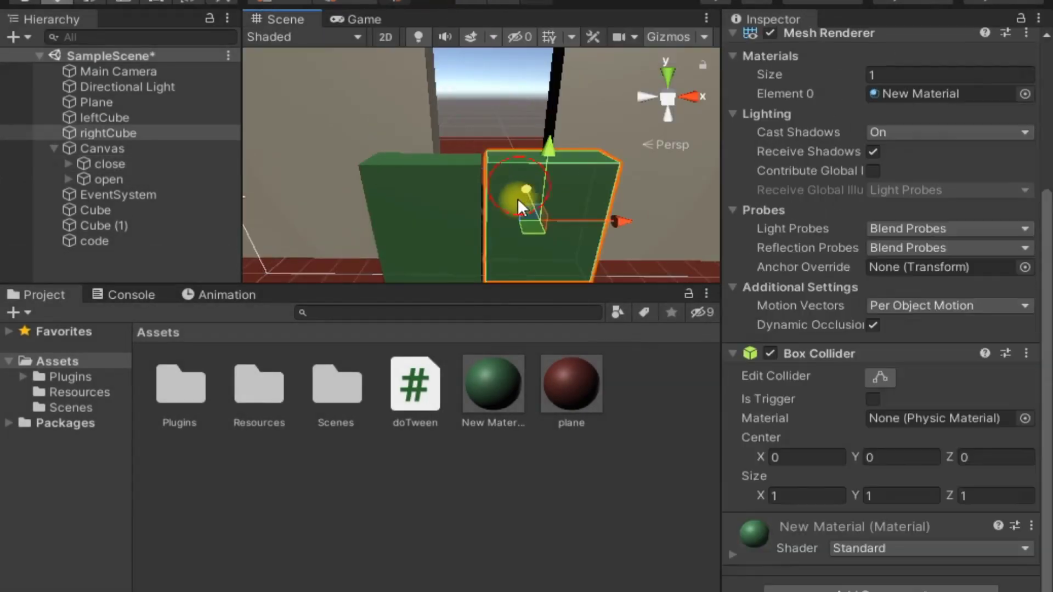
pyautogui.click(464, 216)
pyautogui.moveTo(504, 224); pyautogui.dragTo(510, 226)
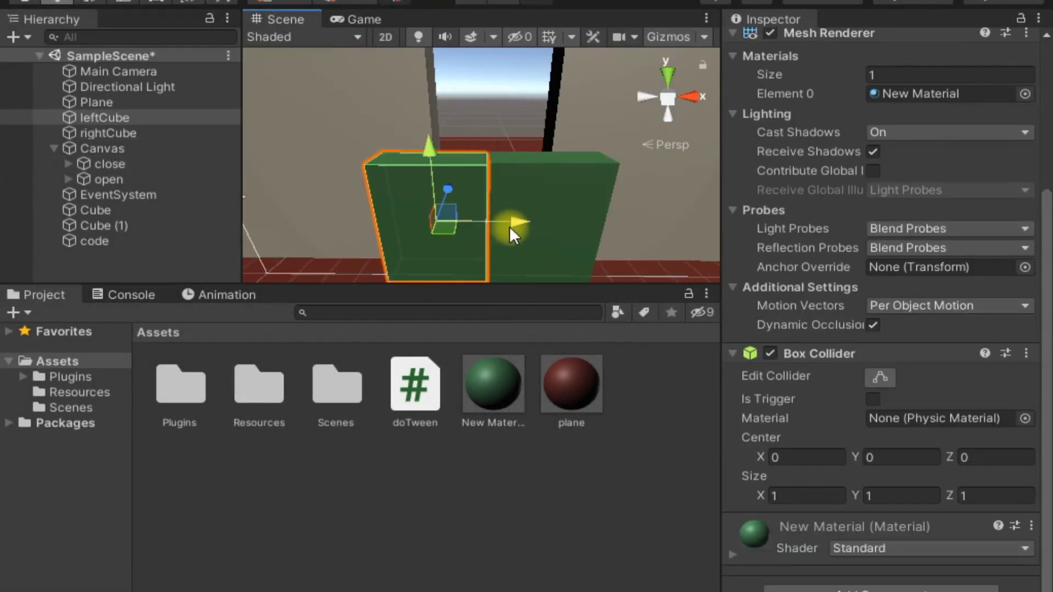
pyautogui.scroll(5, 864, 156)
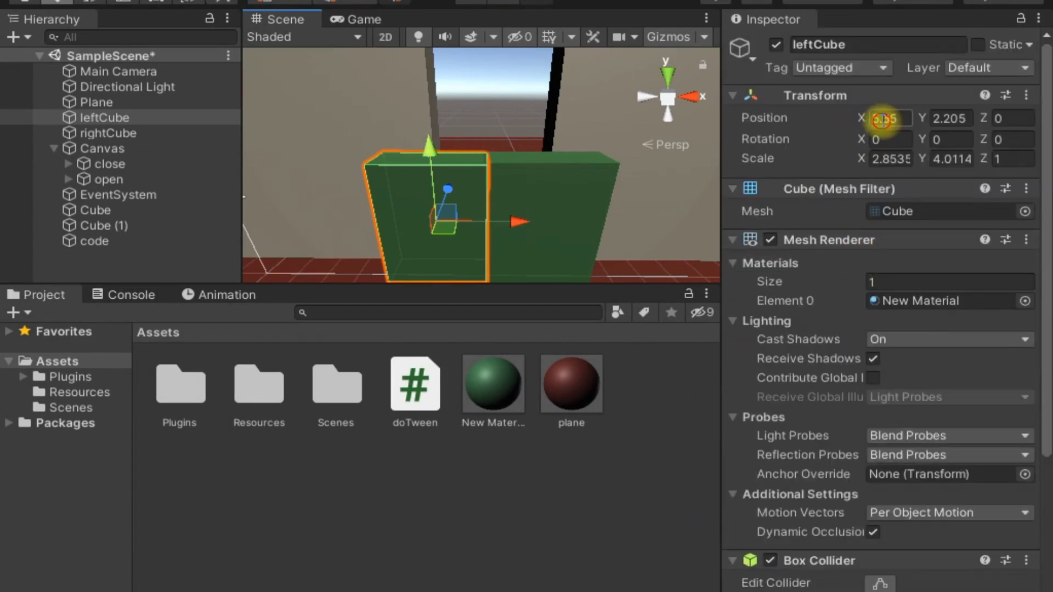
pyautogui.hotkey('alt', 'Tab')
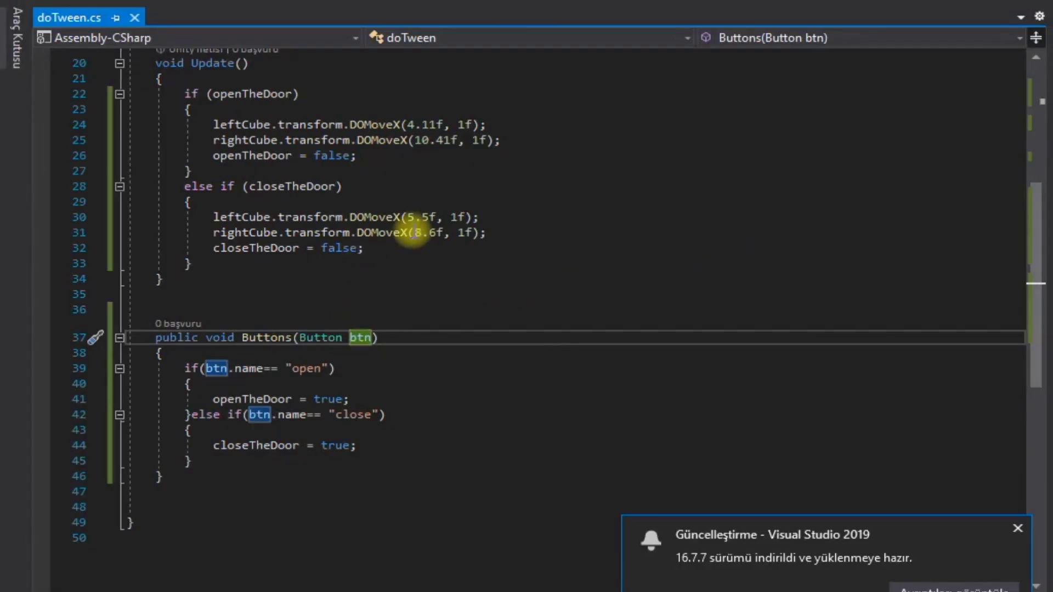